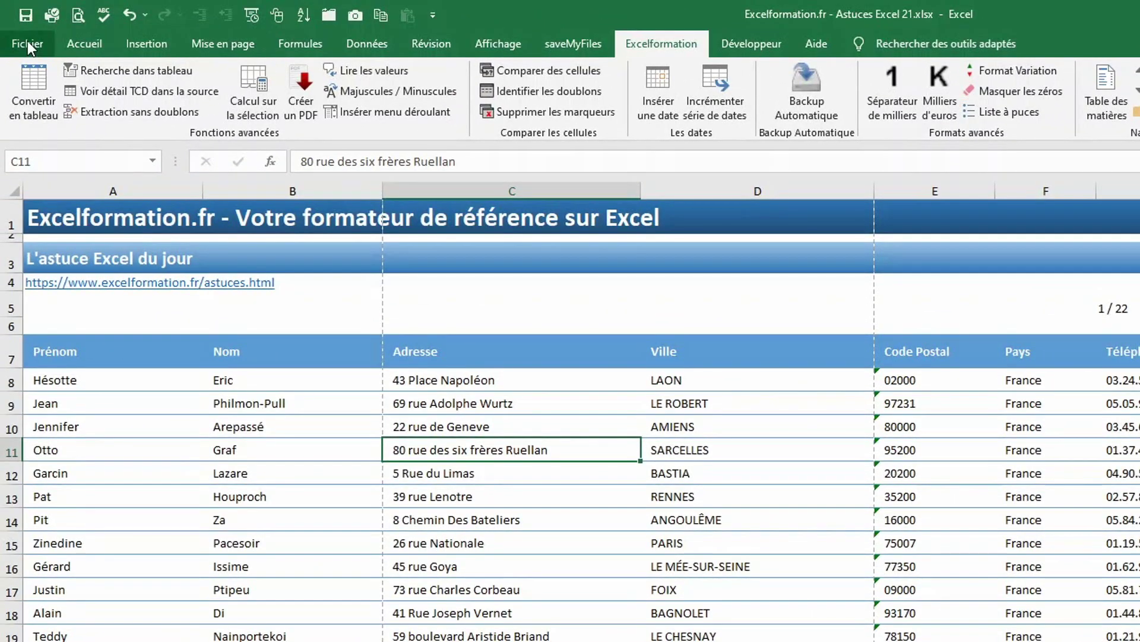
Preview the contact list's printout, then return to the sheet
{"action": "left_click", "coordinate": [27, 41]}
{"action": "left_click", "coordinate": [69, 354]}
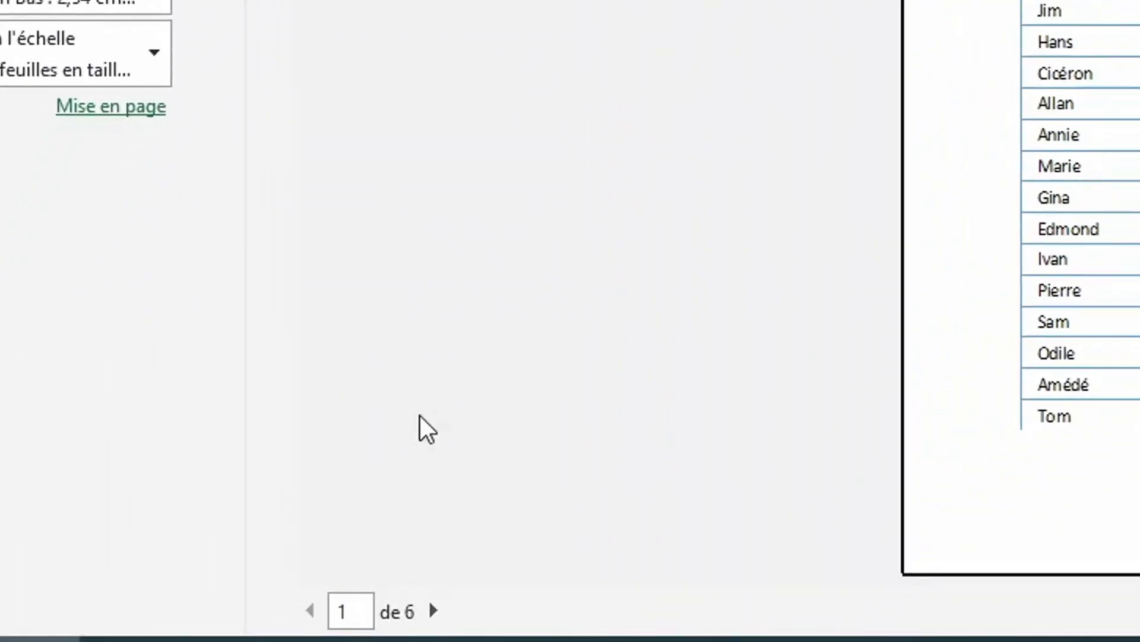
{"action": "key", "text": "Escape"}
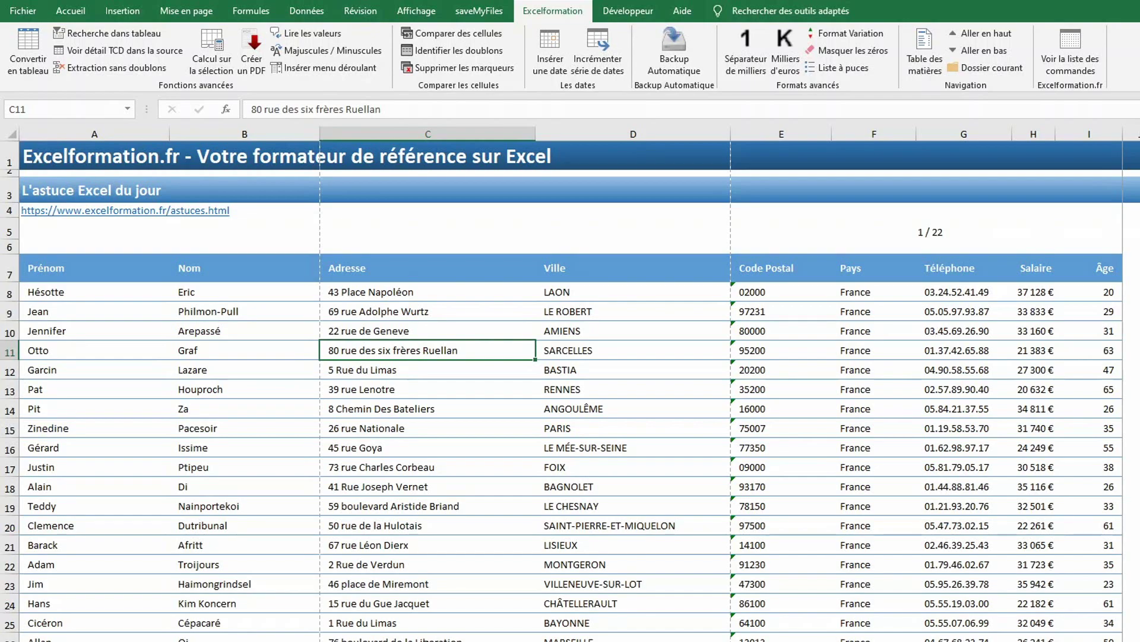
Set the page to Paysage orientation, Étroites margins and 1 page wide
{"action": "left_click", "coordinate": [185, 10]}
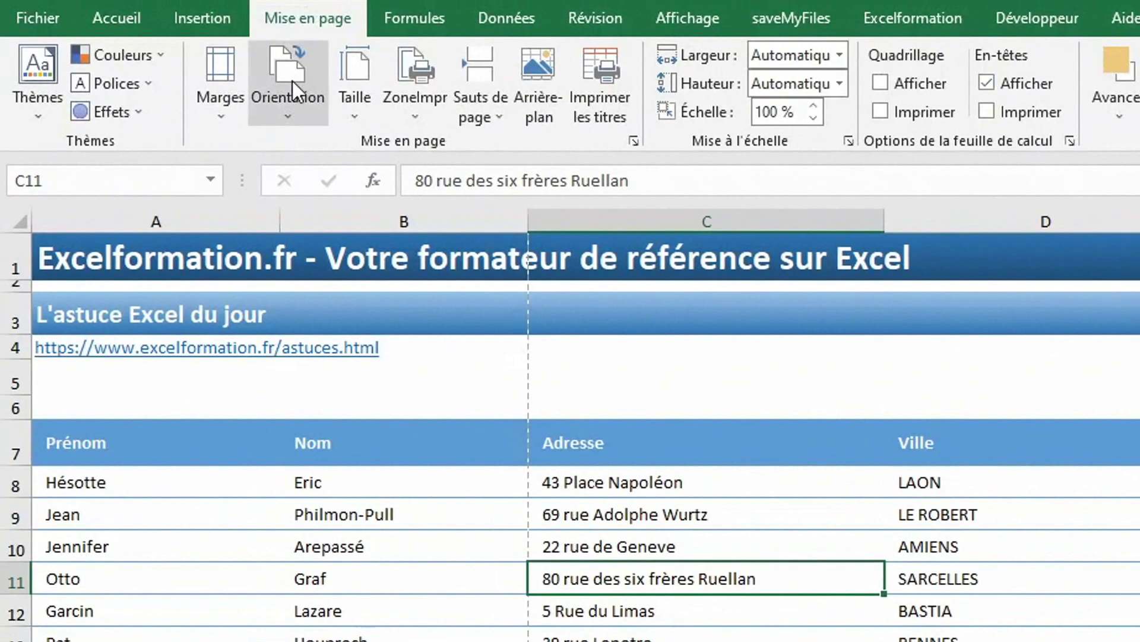
{"action": "left_click", "coordinate": [292, 81]}
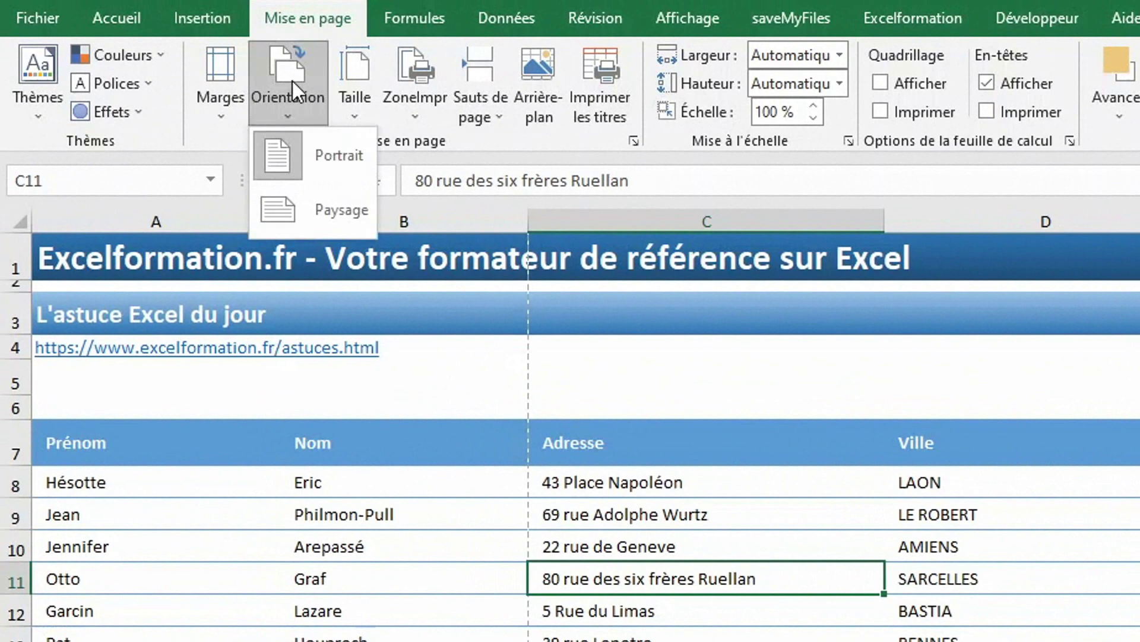
{"action": "left_click", "coordinate": [320, 208]}
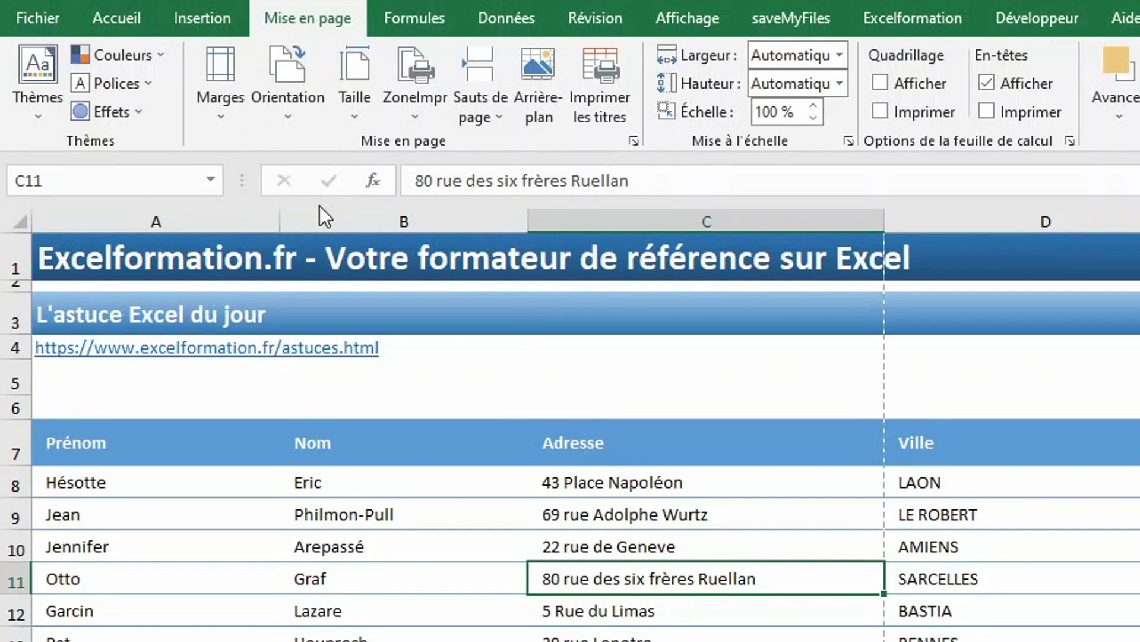
{"action": "left_click", "coordinate": [234, 95]}
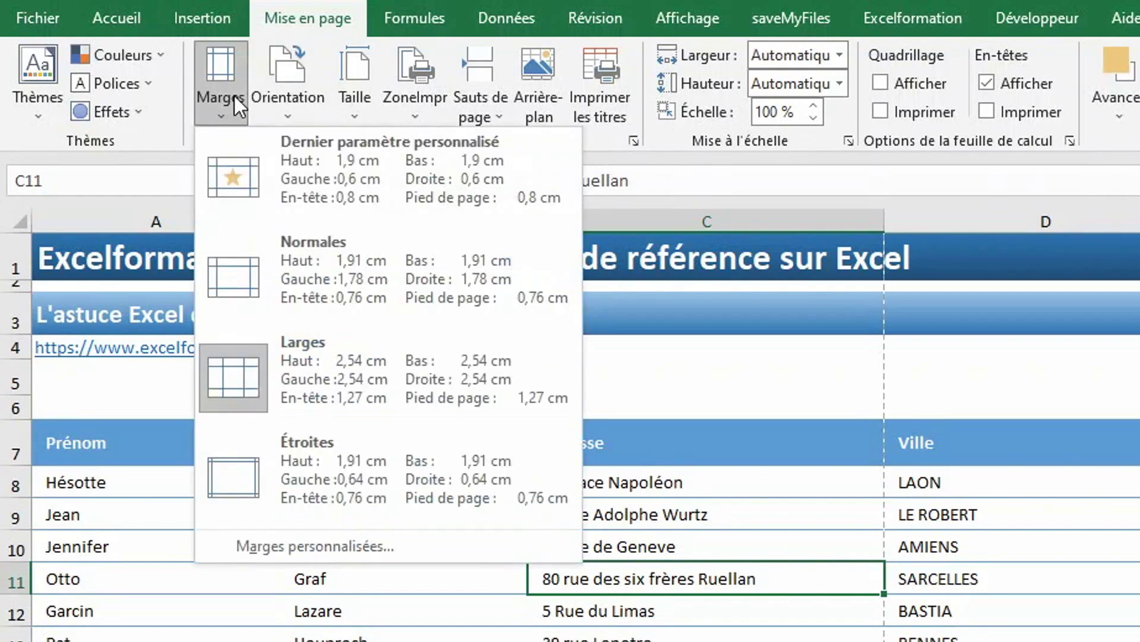
{"action": "left_click", "coordinate": [308, 441]}
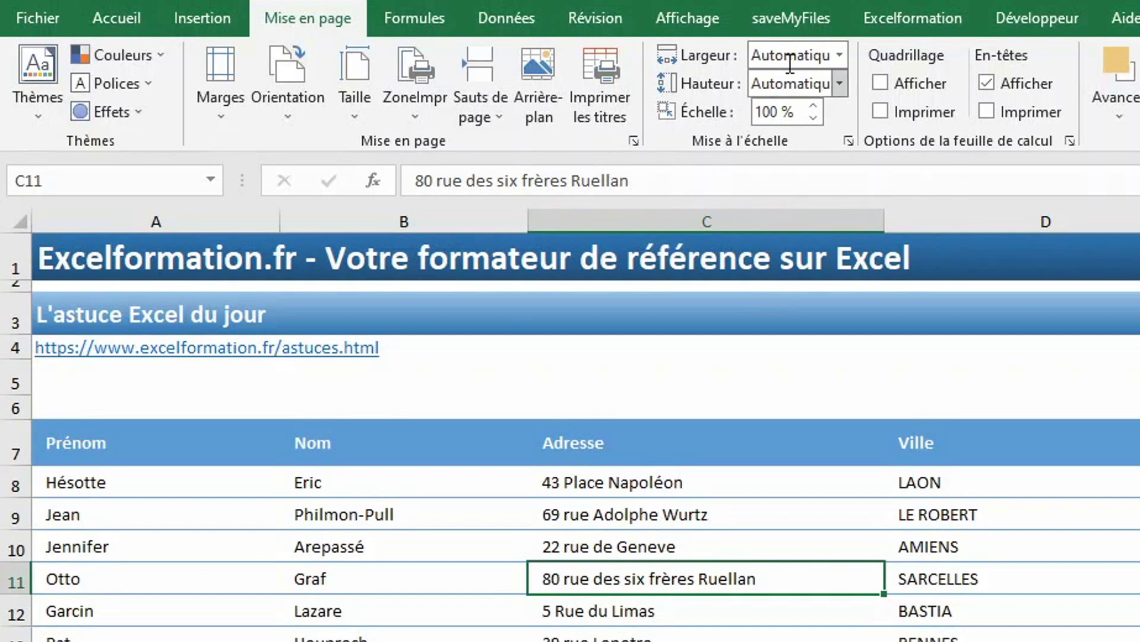
{"action": "left_click", "coordinate": [839, 54]}
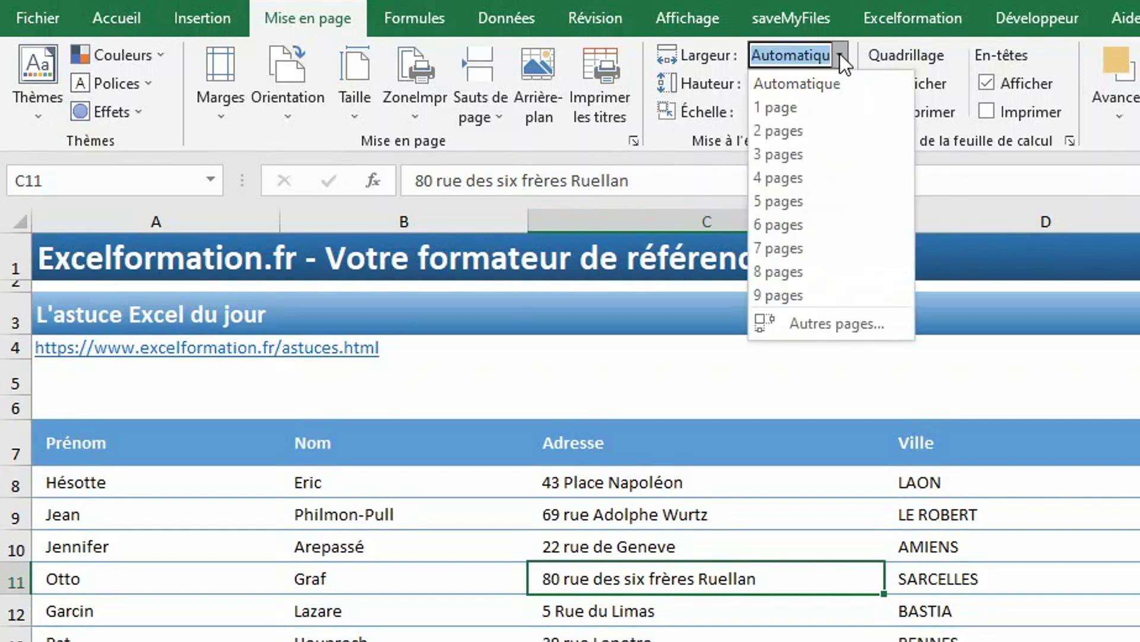
{"action": "left_click", "coordinate": [803, 106]}
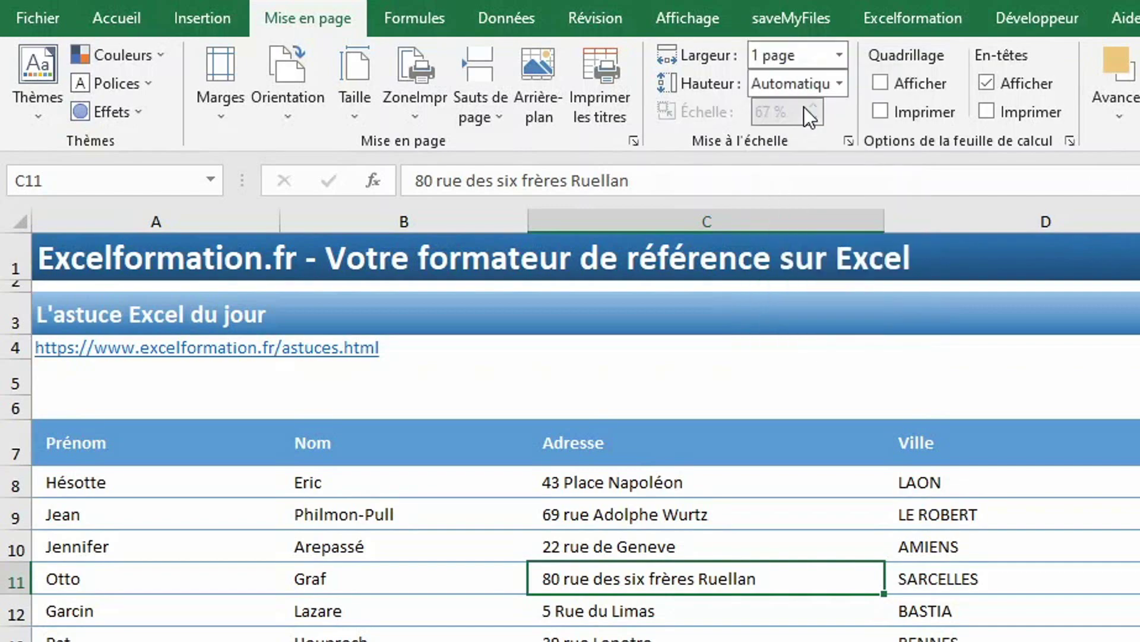
{"action": "left_click", "coordinate": [12, 15]}
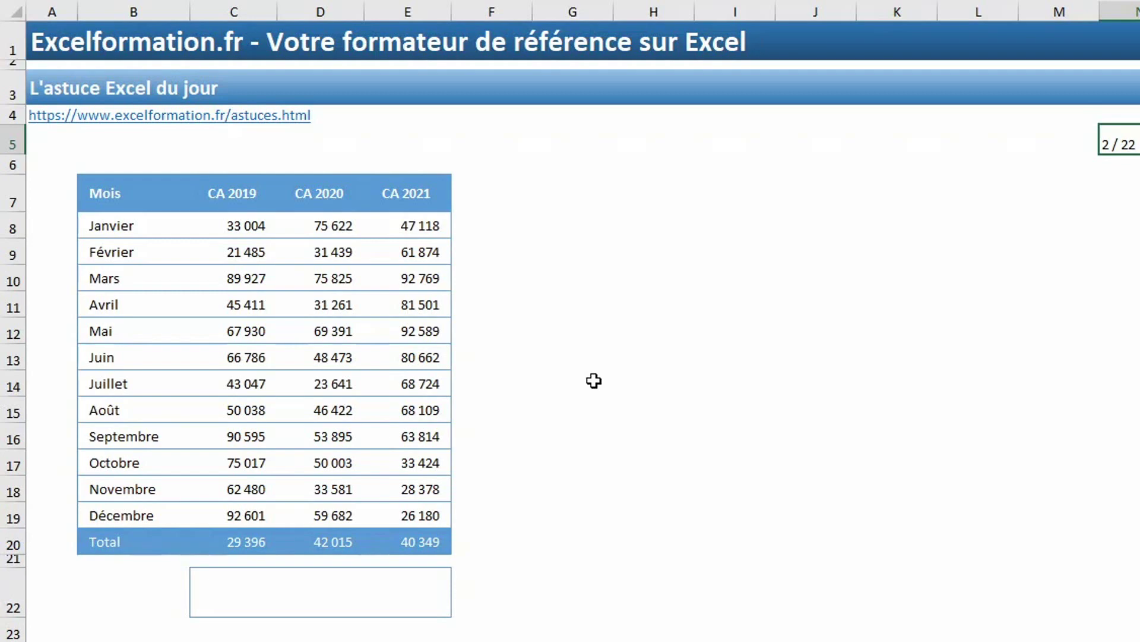
Insert line sparklines in C22:E22 using the monthly revenue data C8:E19
{"action": "left_click_drag", "start_coordinate": [224, 598], "coordinate": [435, 600]}
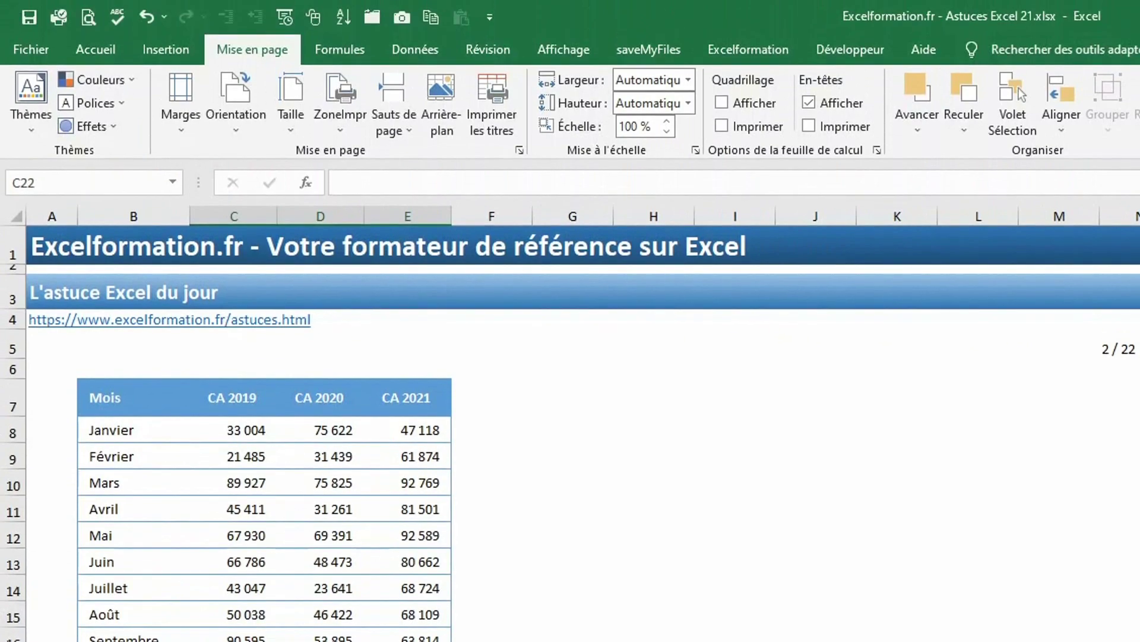
{"action": "left_click", "coordinate": [164, 52]}
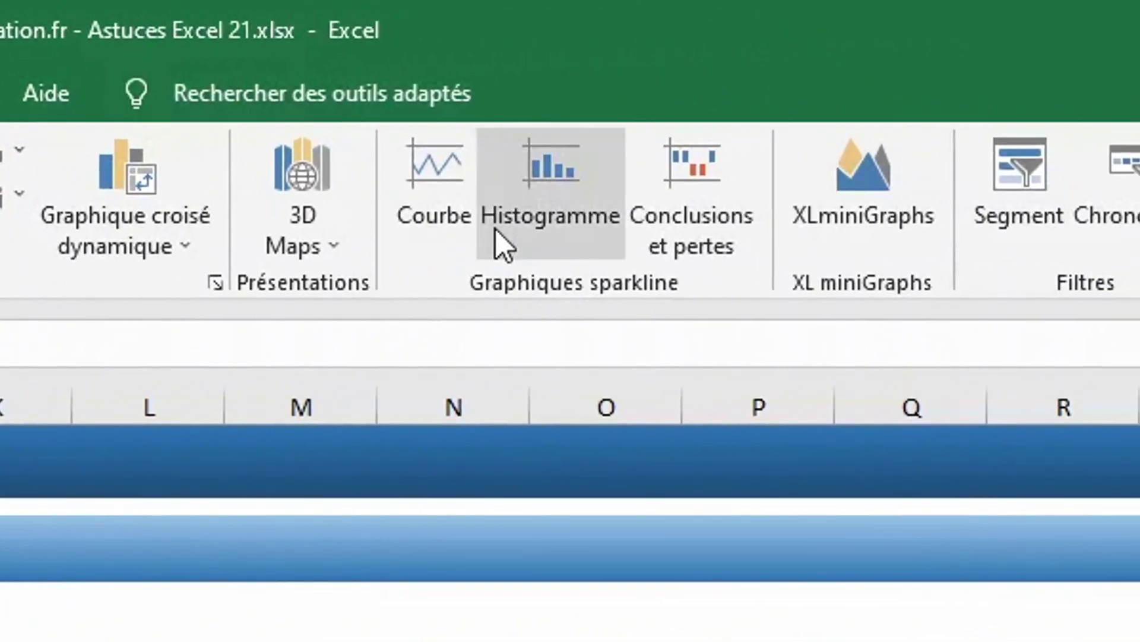
{"action": "left_click", "coordinate": [440, 223]}
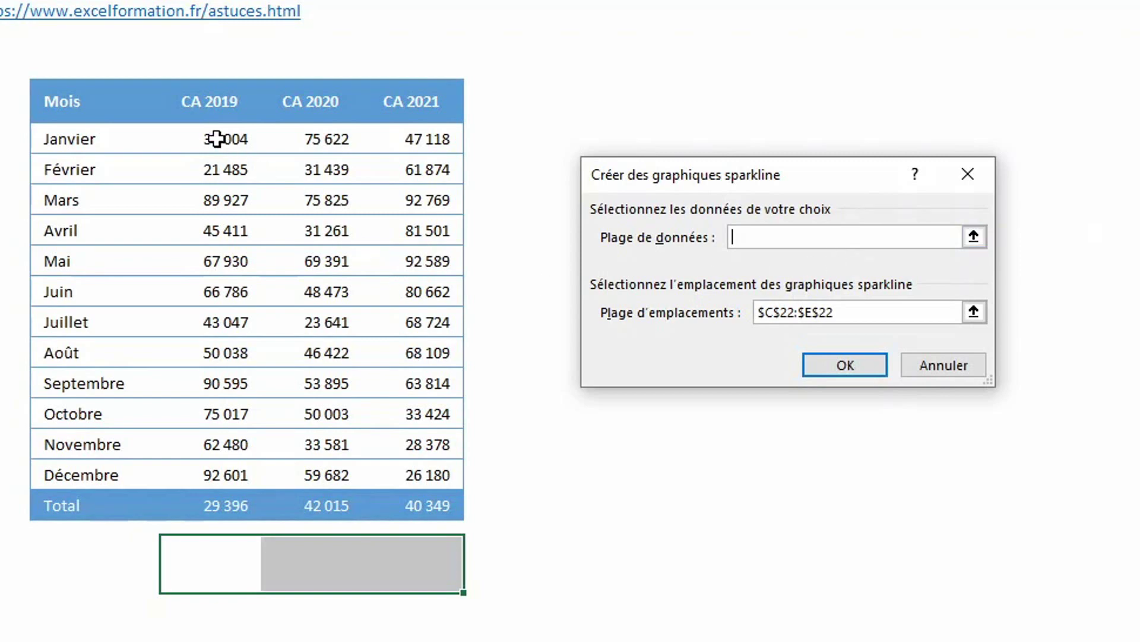
{"action": "left_click_drag", "start_coordinate": [216, 139], "coordinate": [422, 480]}
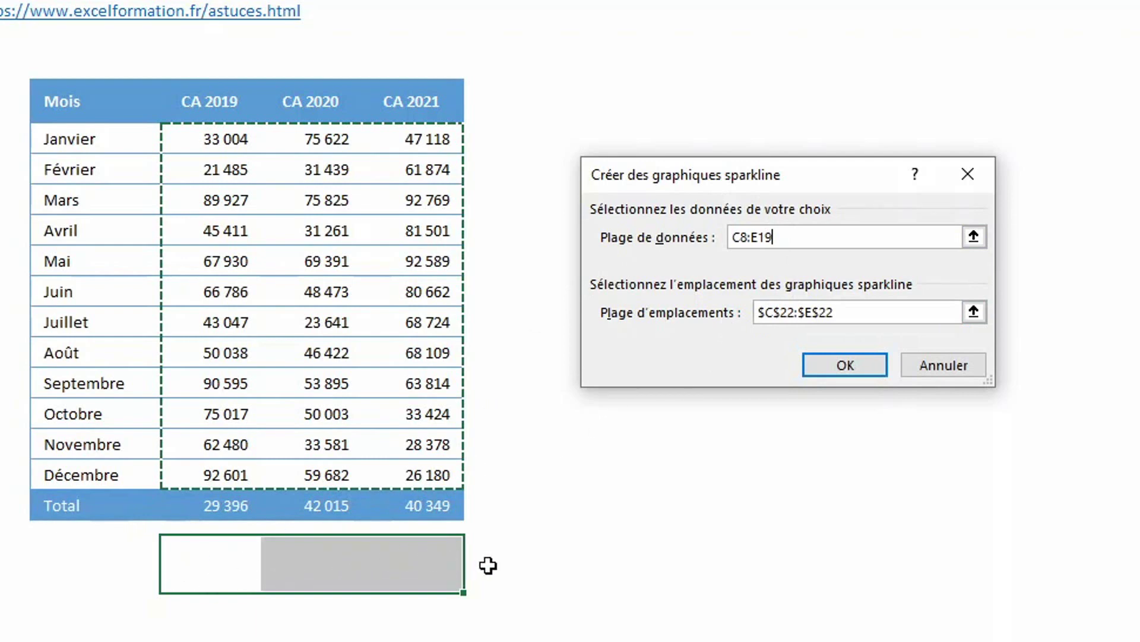
{"action": "left_click", "coordinate": [836, 357]}
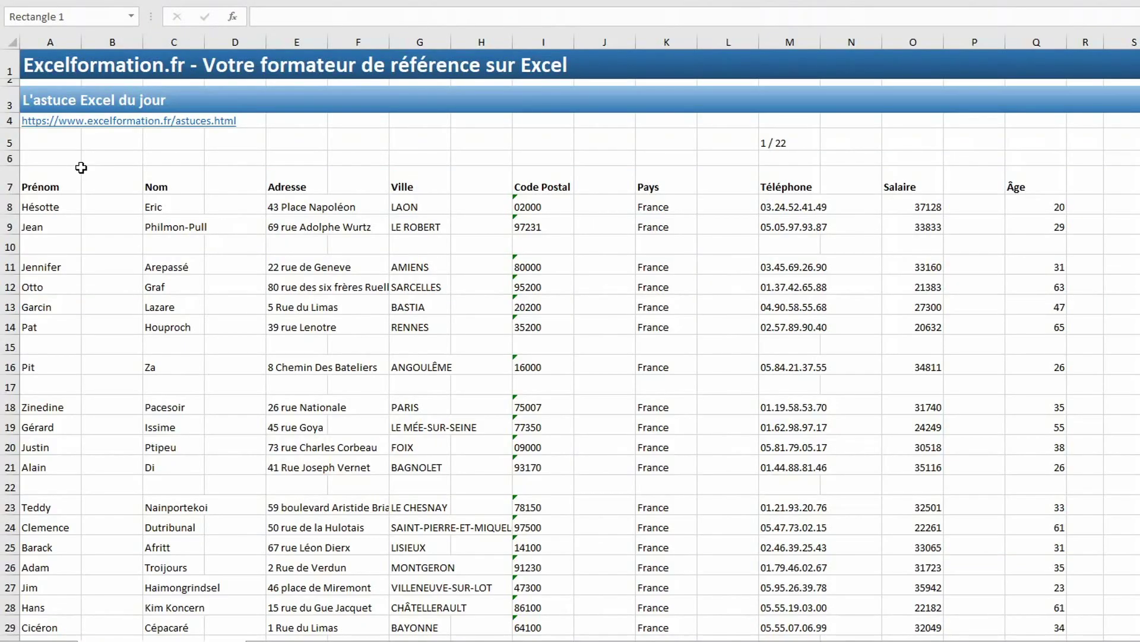
Delete empty row 10 and select the Prénom column A of the list
{"action": "right_click", "coordinate": [9, 246]}
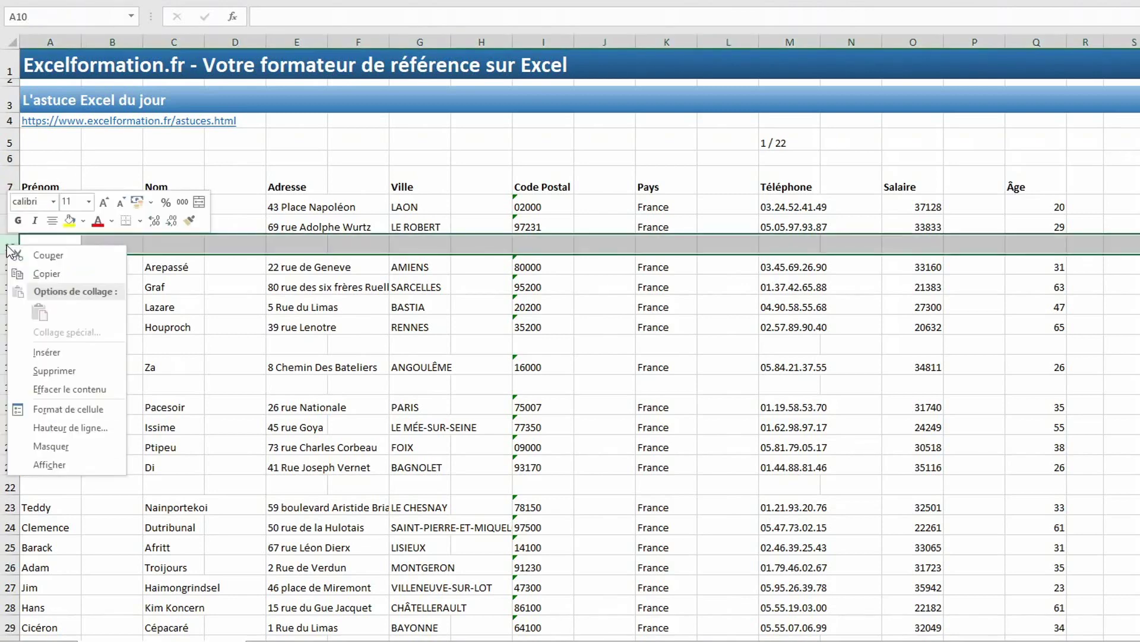
{"action": "left_click", "coordinate": [54, 371]}
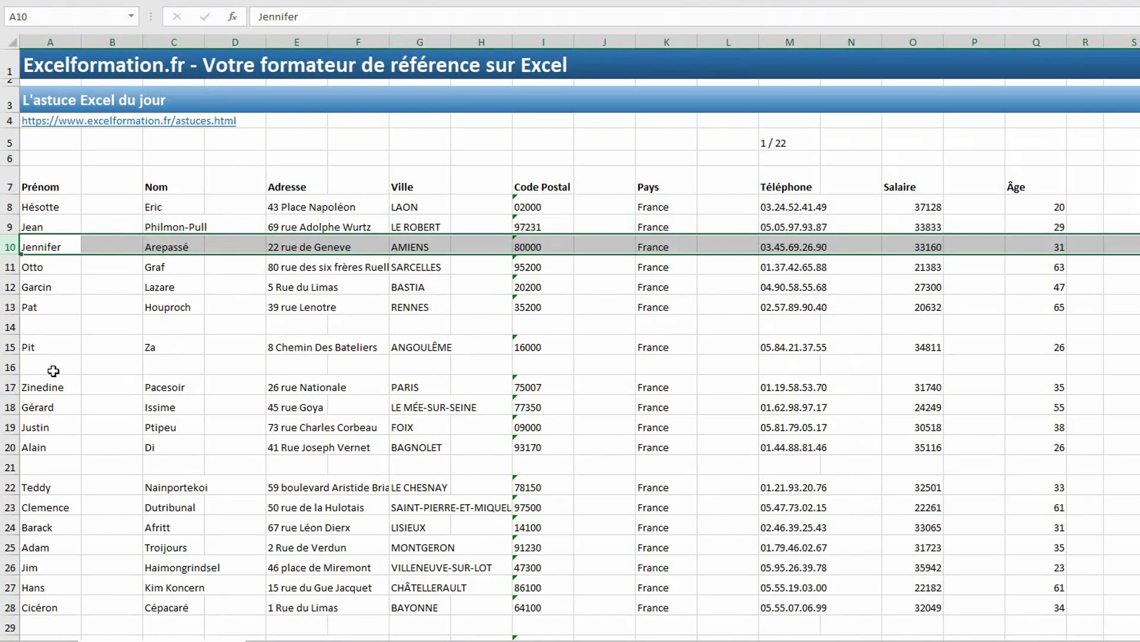
{"action": "left_click", "coordinate": [51, 187]}
{"action": "mouse_move", "coordinate": [37, 216]}
{"action": "left_mouse_down"}
{"action": "mouse_move", "coordinate": [42, 639]}
{"action": "mouse_move", "coordinate": [35, 603]}
{"action": "left_mouse_up"}
Select the blank cells in column A with F5 Cellules vides and delete their entire rows
{"action": "key", "text": "F5"}
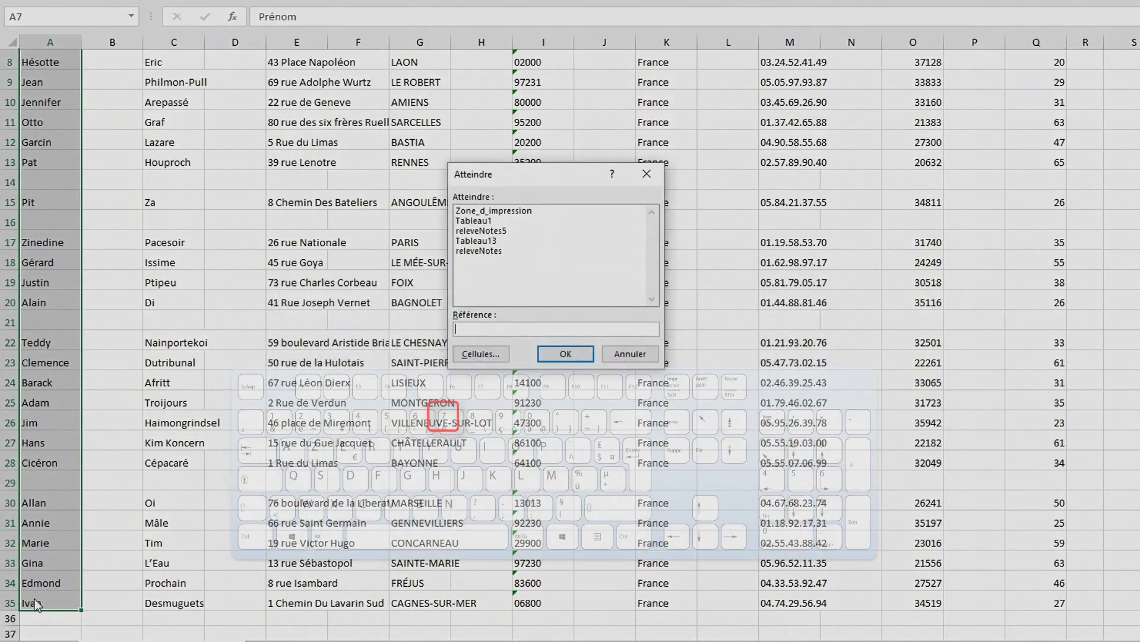
{"action": "left_click", "coordinate": [481, 354]}
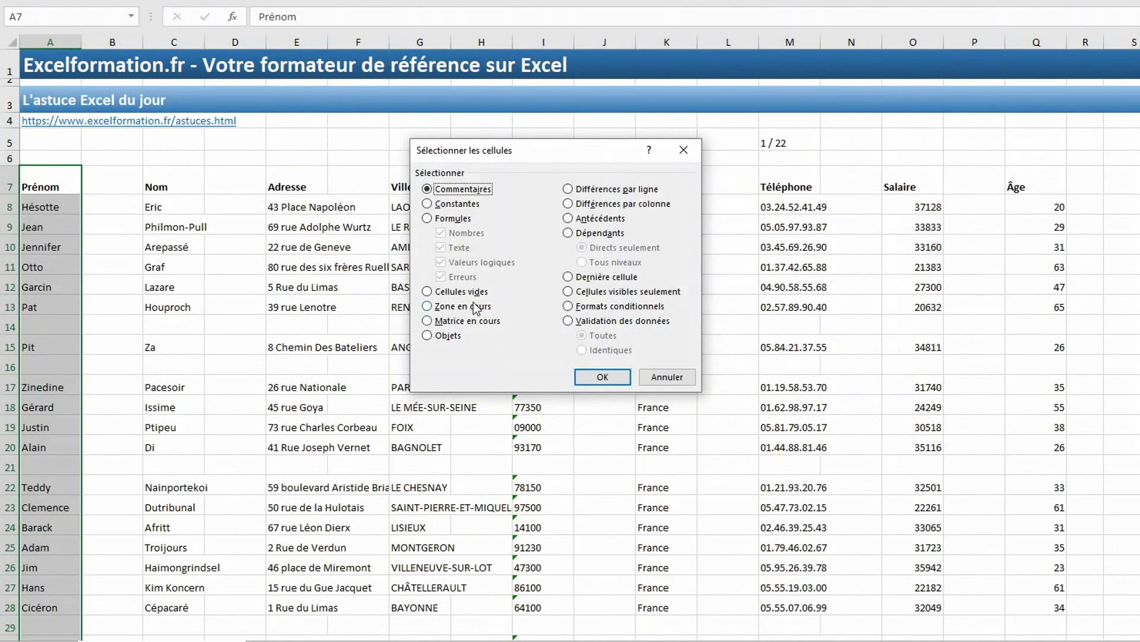
{"action": "left_click", "coordinate": [472, 292]}
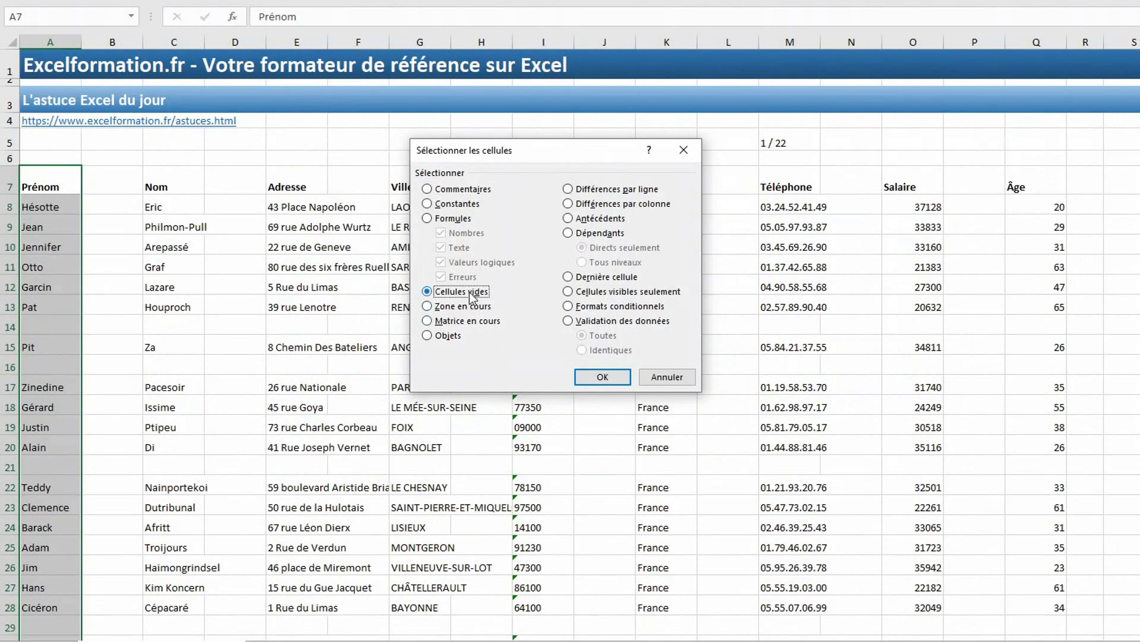
{"action": "left_click", "coordinate": [604, 374]}
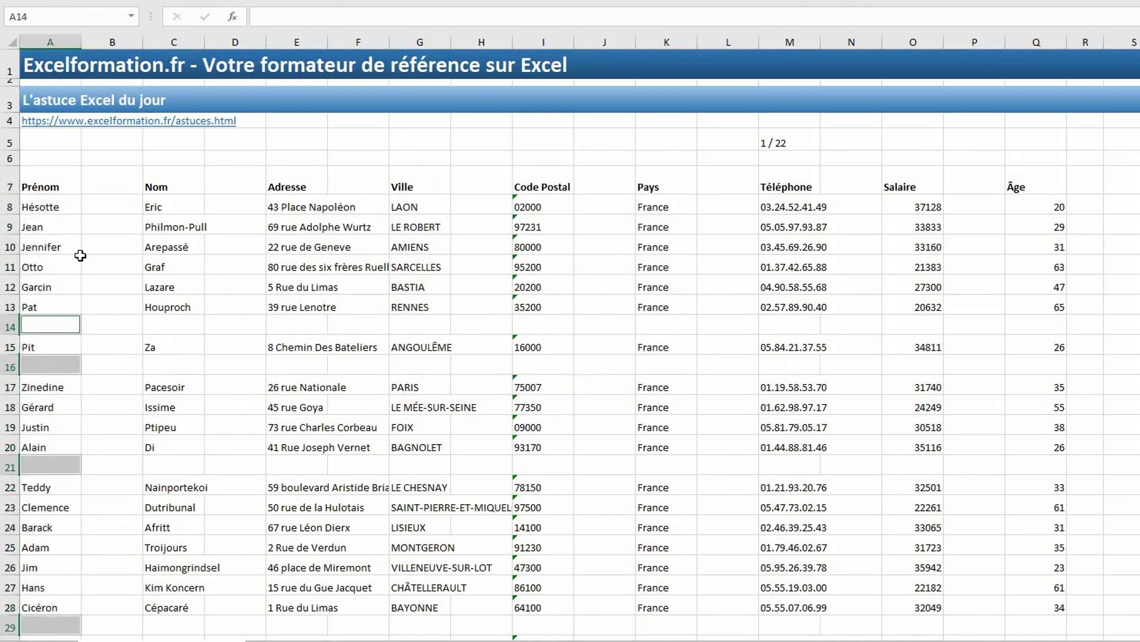
{"action": "key", "text": "ctrl+minus"}
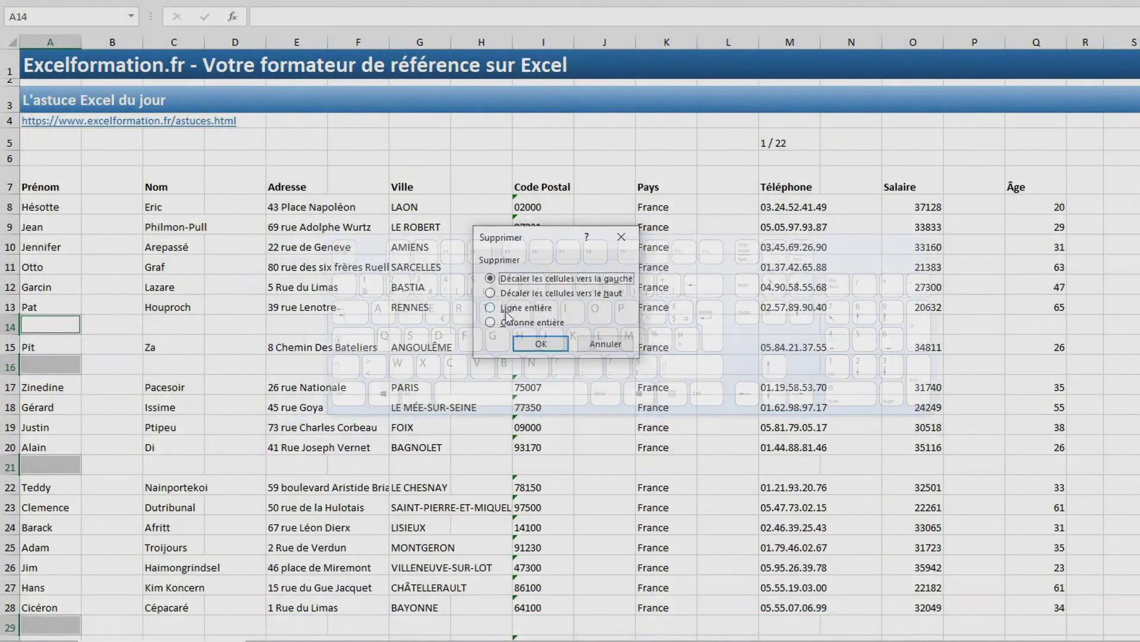
{"action": "left_click", "coordinate": [509, 310]}
{"action": "key", "text": "Return"}
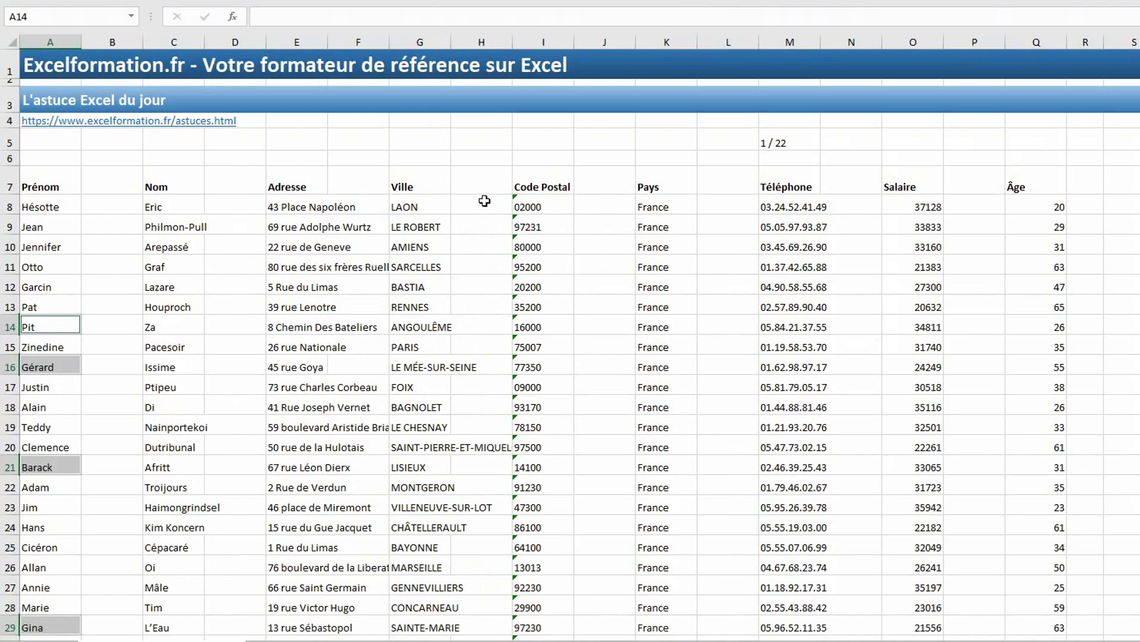
Select the blank cells in header row A7:Q7 and delete their entire columns
{"action": "left_click_drag", "start_coordinate": [74, 180], "coordinate": [1022, 175]}
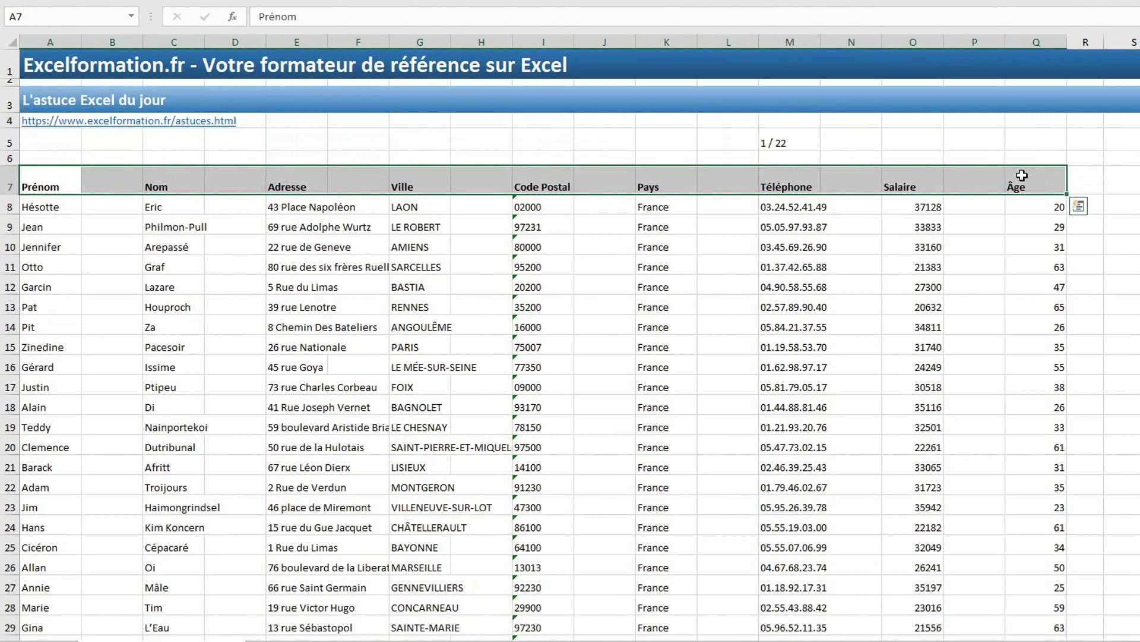
{"action": "key", "text": "F5"}
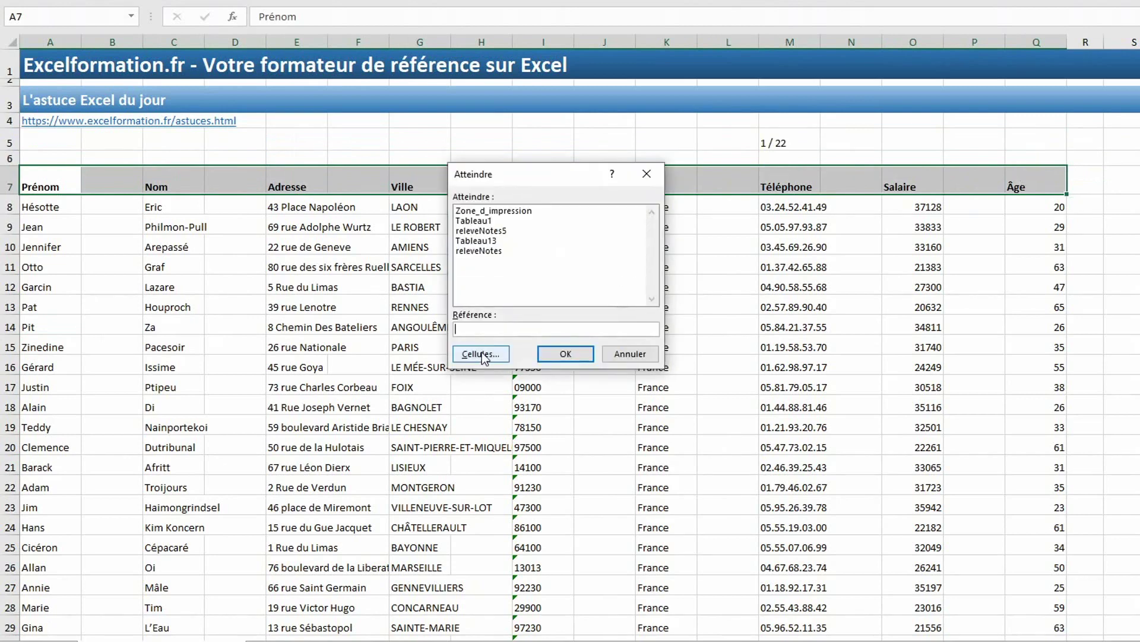
{"action": "left_click", "coordinate": [481, 351]}
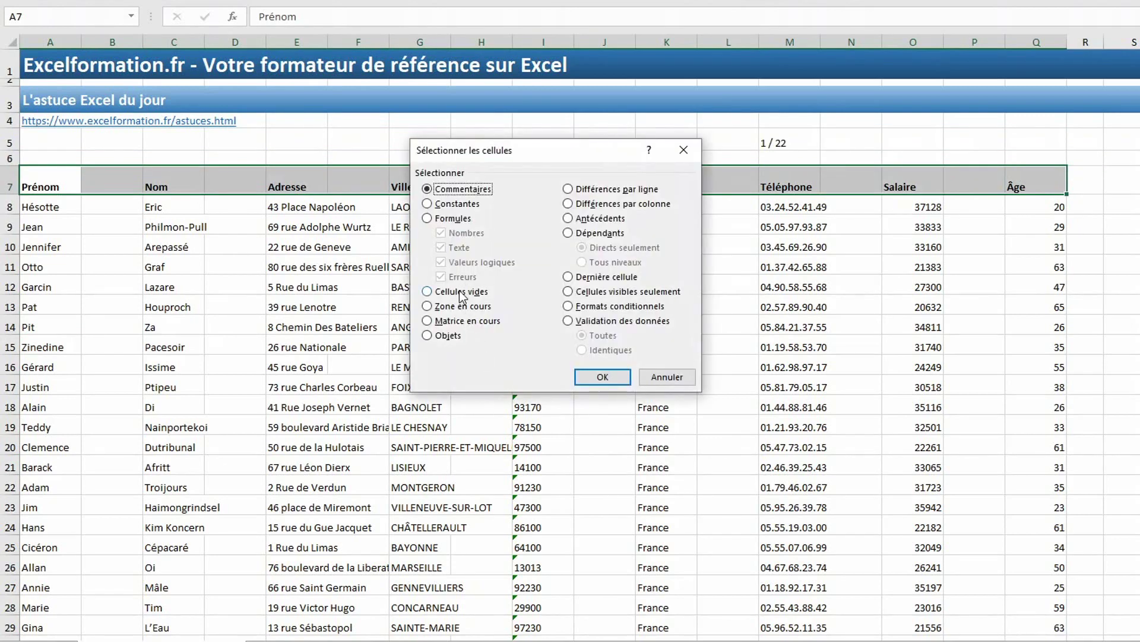
{"action": "left_click", "coordinate": [460, 292]}
{"action": "left_click", "coordinate": [602, 377]}
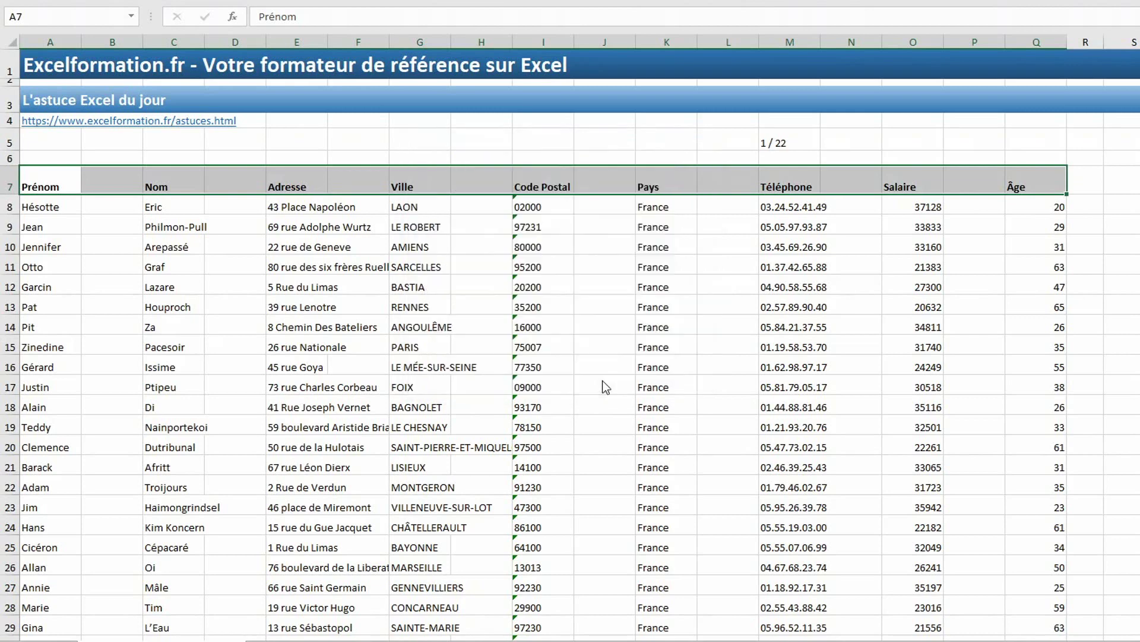
{"action": "key", "text": "ctrl+minus"}
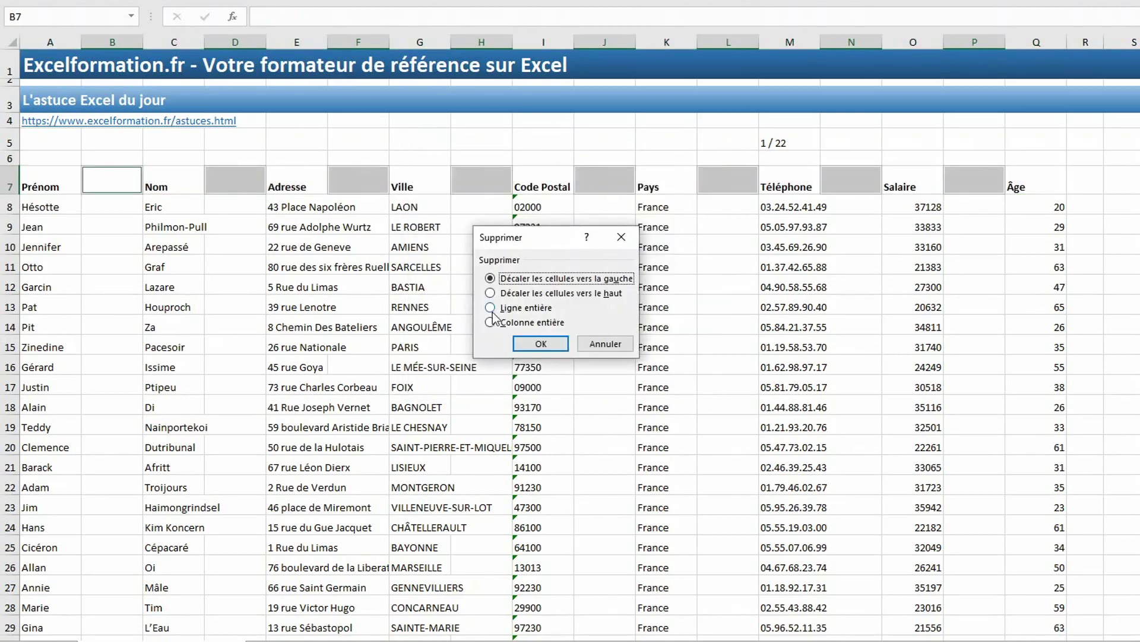
{"action": "left_click", "coordinate": [490, 322]}
{"action": "left_click", "coordinate": [540, 345]}
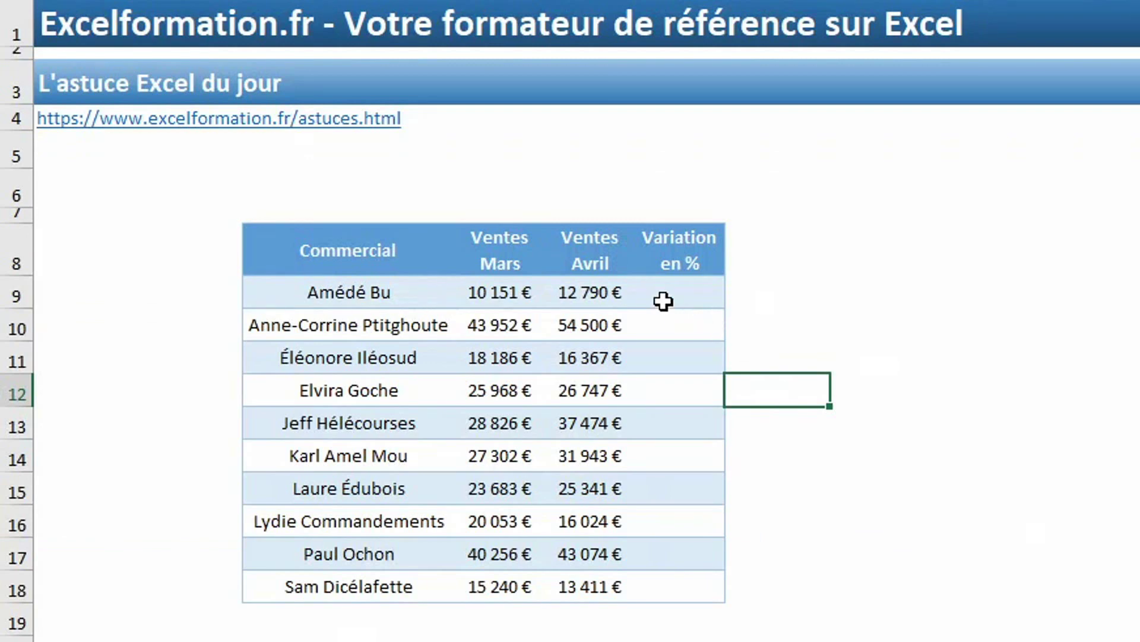
Fill F9:F18 at once with =(E9-D9)/D9 using Ctrl+Enter
{"action": "left_click_drag", "start_coordinate": [664, 301], "coordinate": [685, 599]}
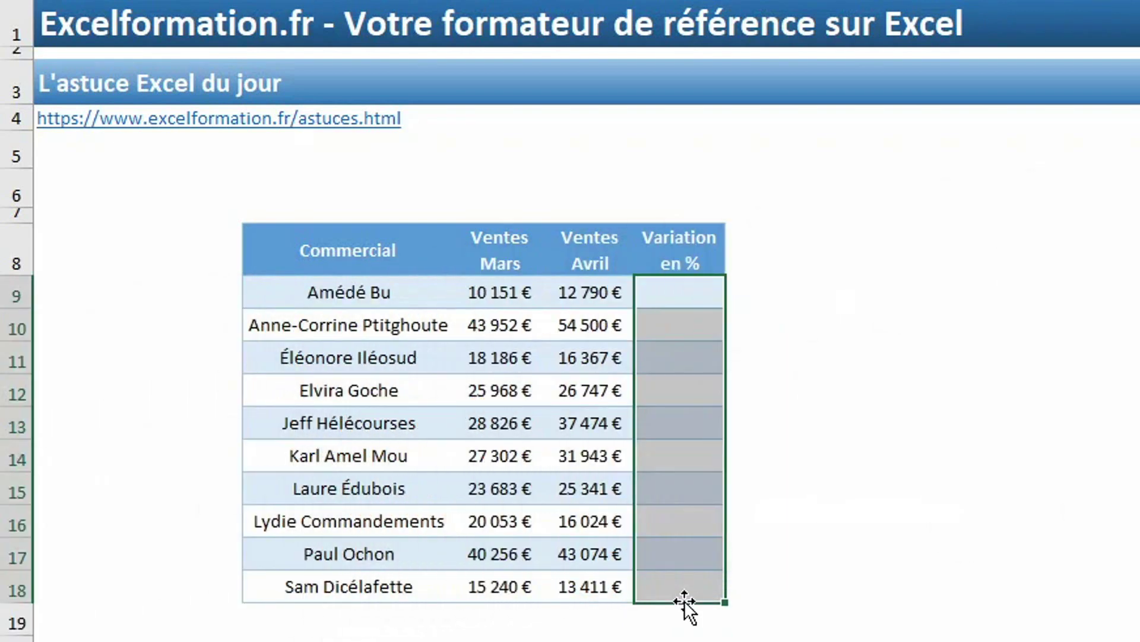
{"action": "type", "text": "=("}
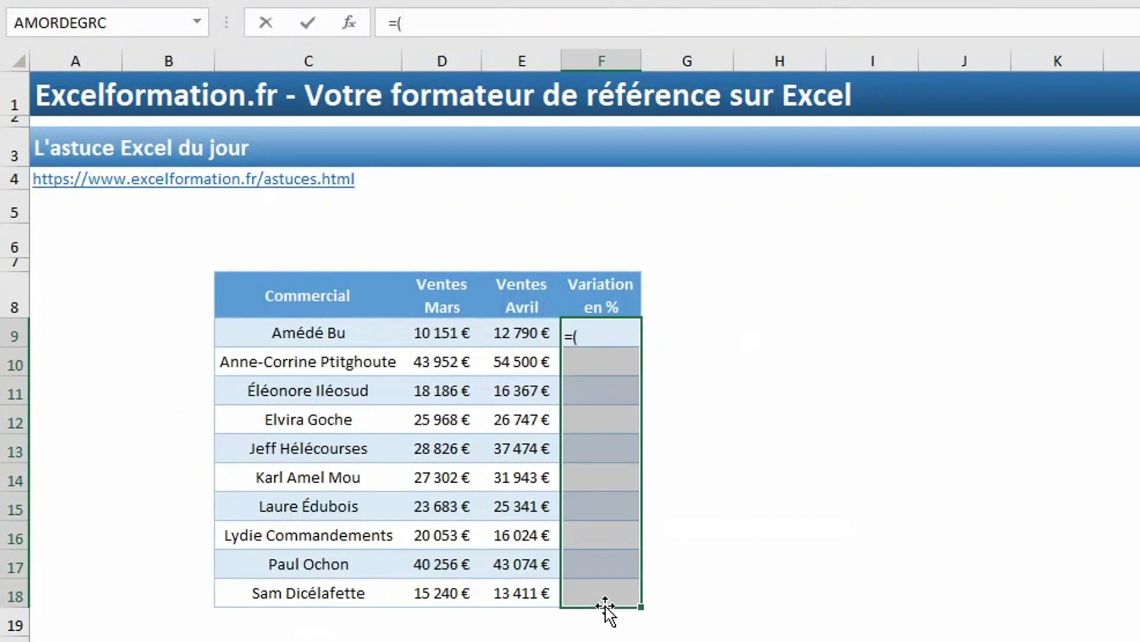
{"action": "left_click", "coordinate": [535, 336]}
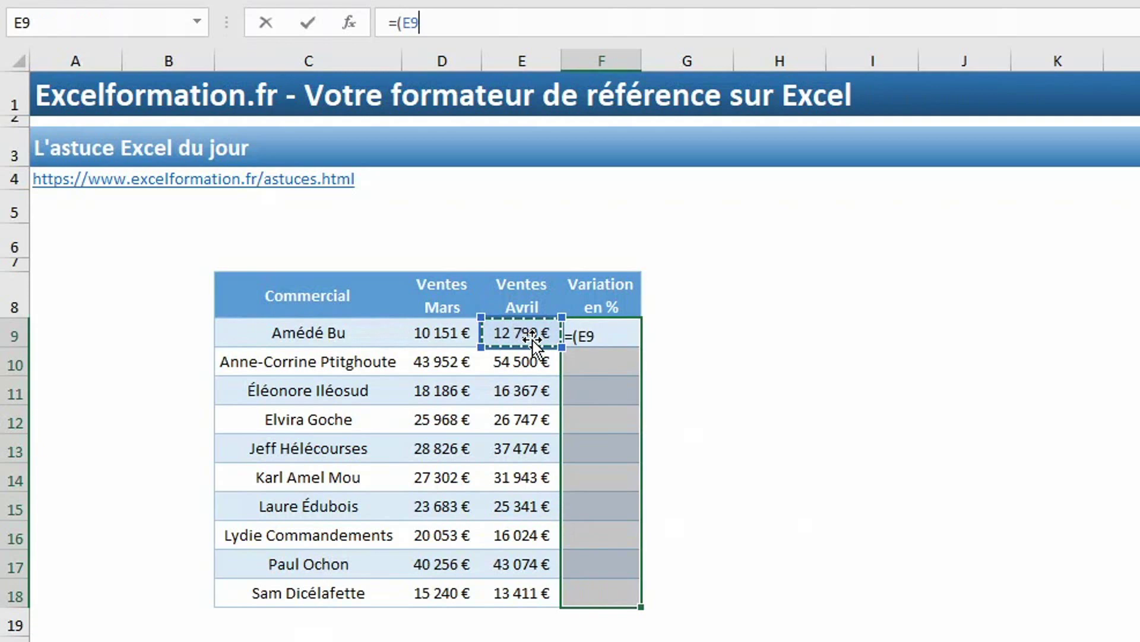
{"action": "type", "text": "-"}
{"action": "left_click", "coordinate": [437, 333]}
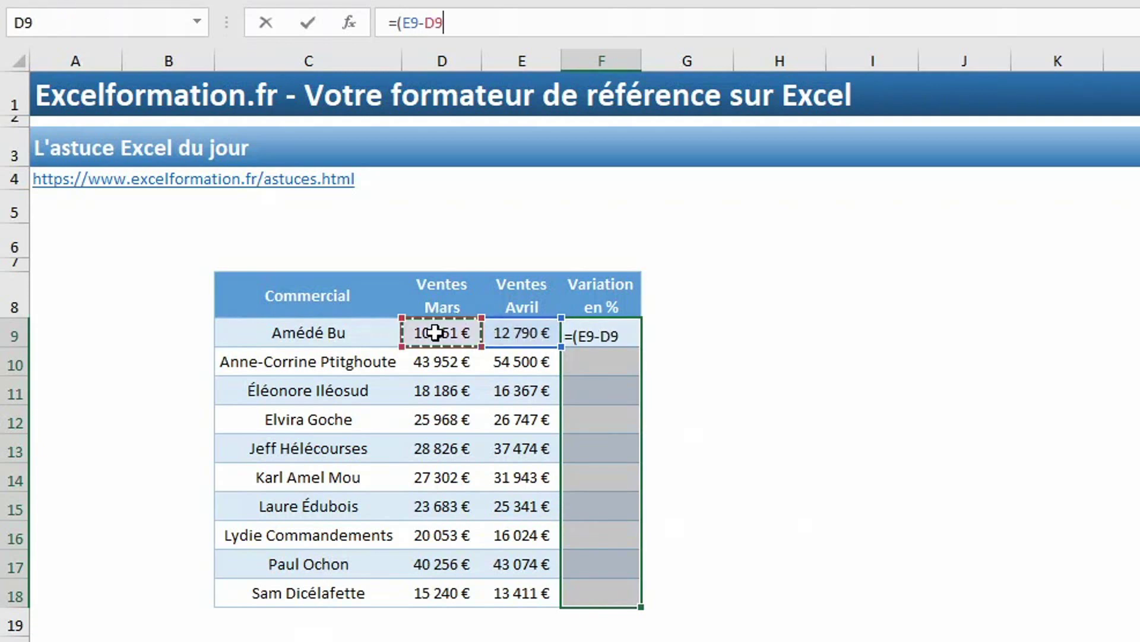
{"action": "type", "text": ")/"}
{"action": "left_click", "coordinate": [437, 333]}
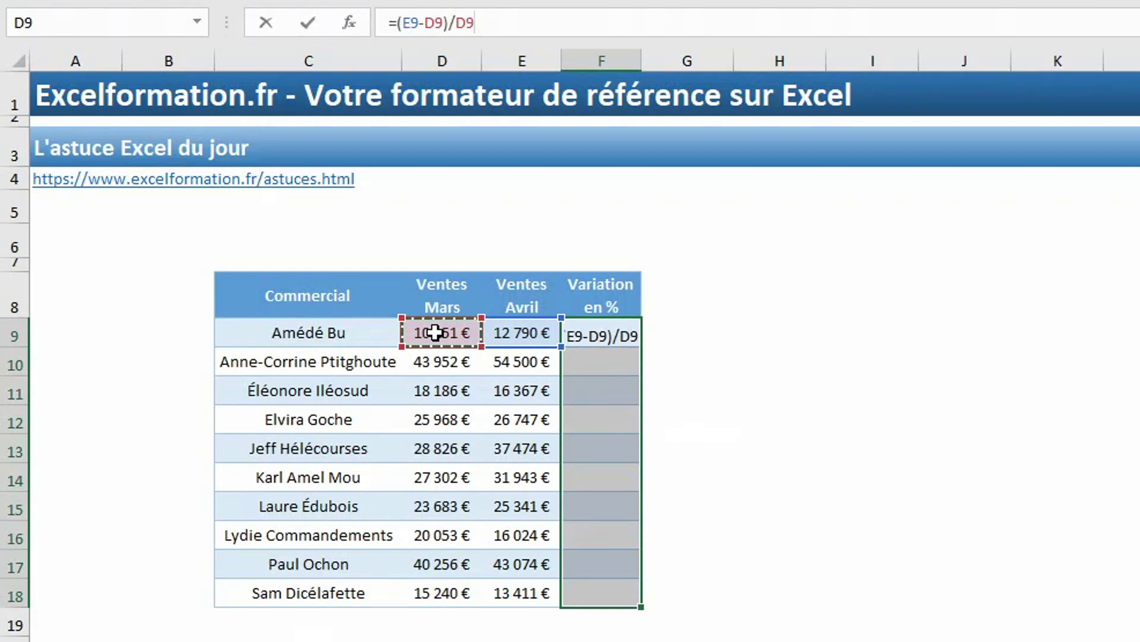
{"action": "key", "text": "ctrl+Return"}
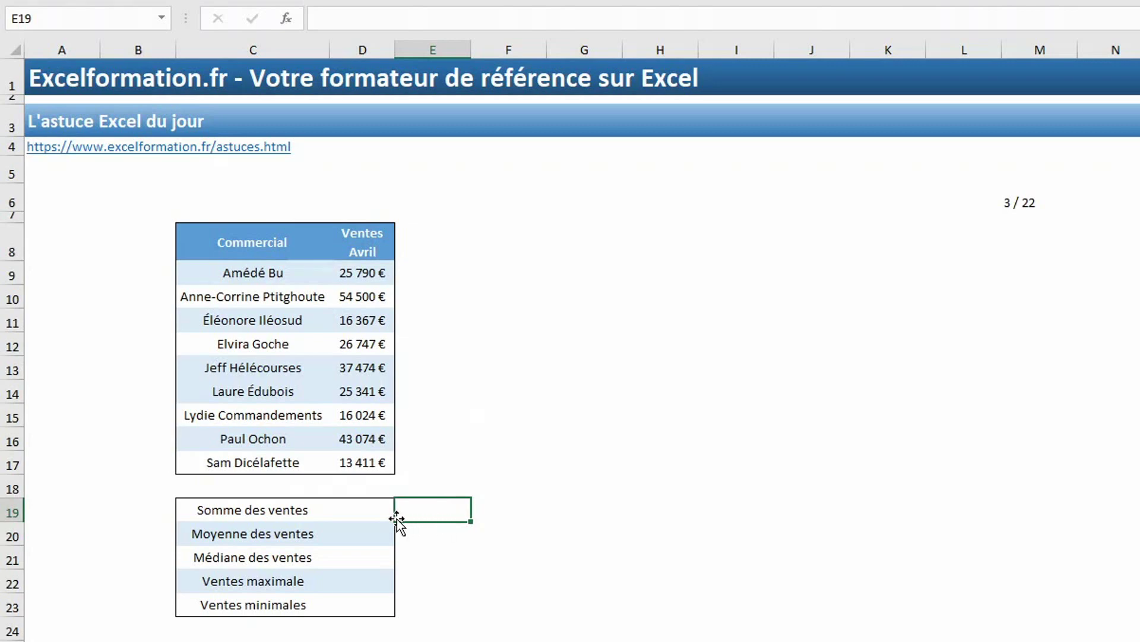
Enter =SOMME and =MOYENNE of April sales D9:D17 in D19 and D20
{"action": "left_click", "coordinate": [363, 509]}
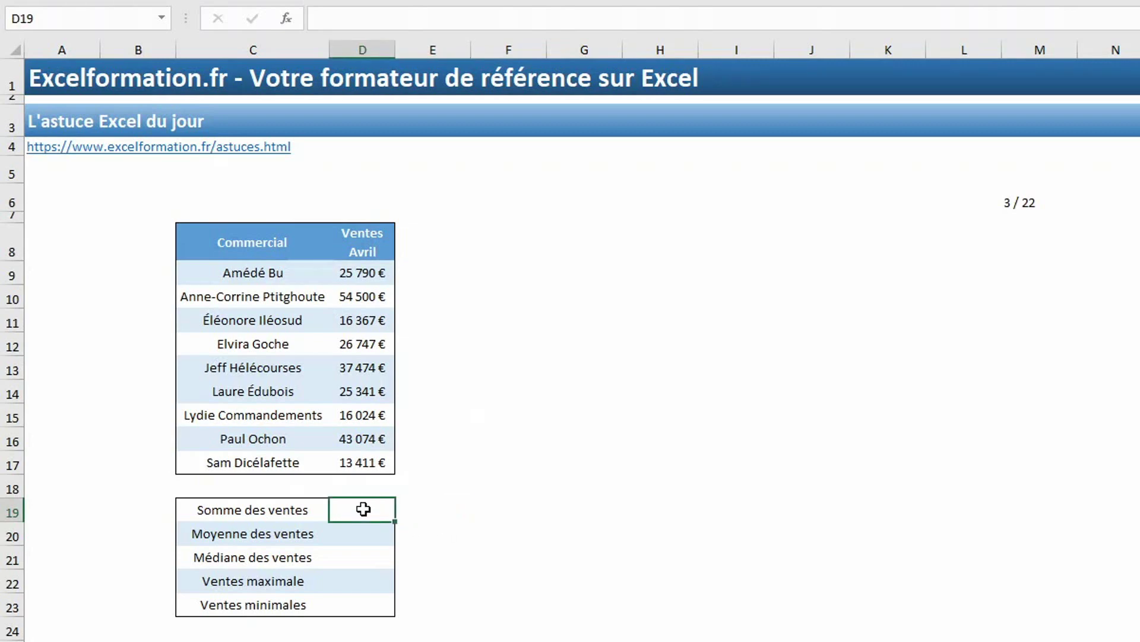
{"action": "type", "text": "=somme"}
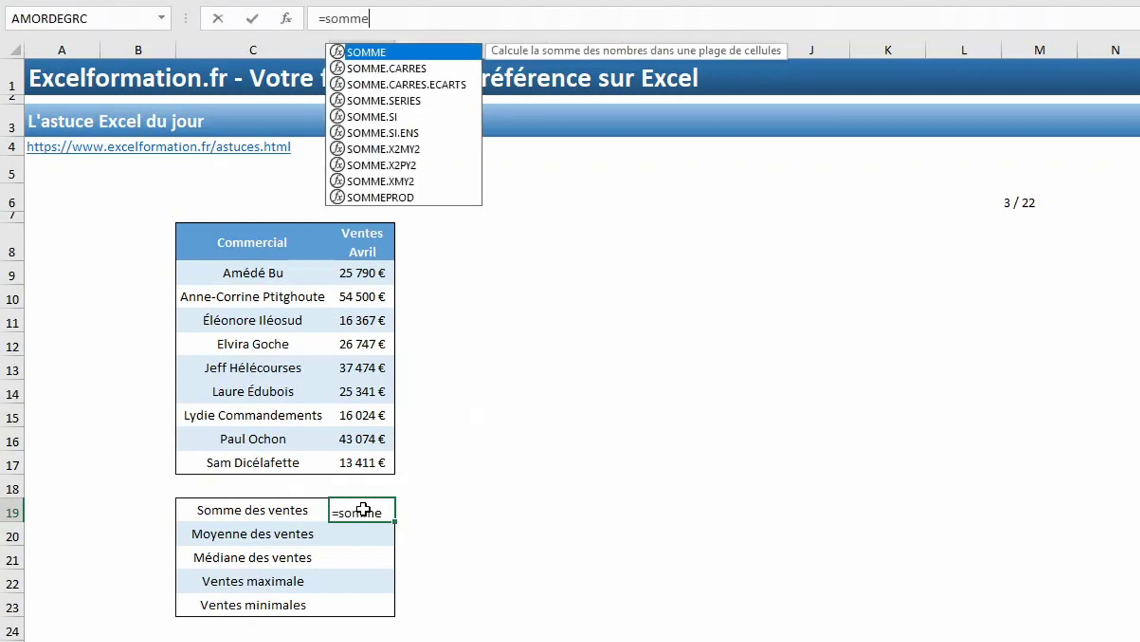
{"action": "type", "text": "("}
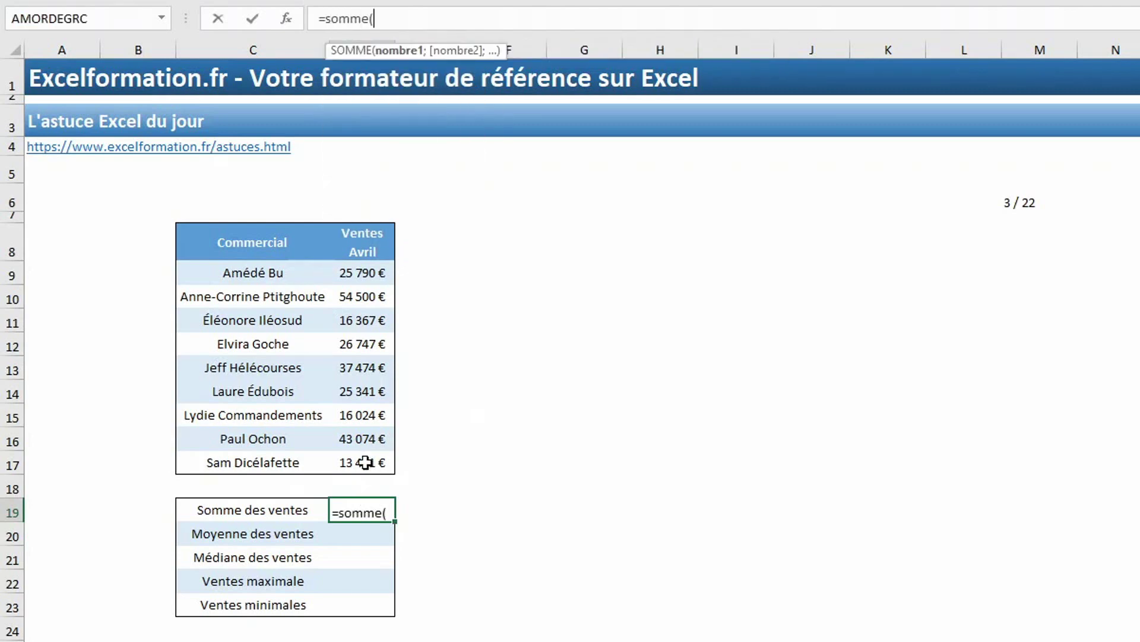
{"action": "left_click_drag", "start_coordinate": [365, 462], "coordinate": [368, 275]}
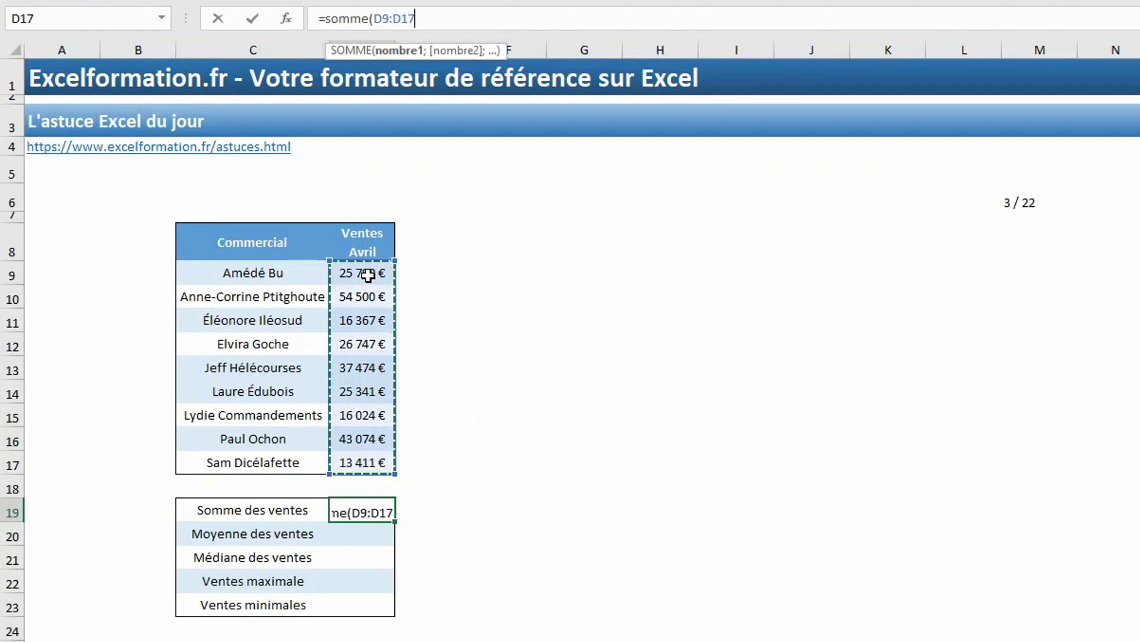
{"action": "key", "text": "Return"}
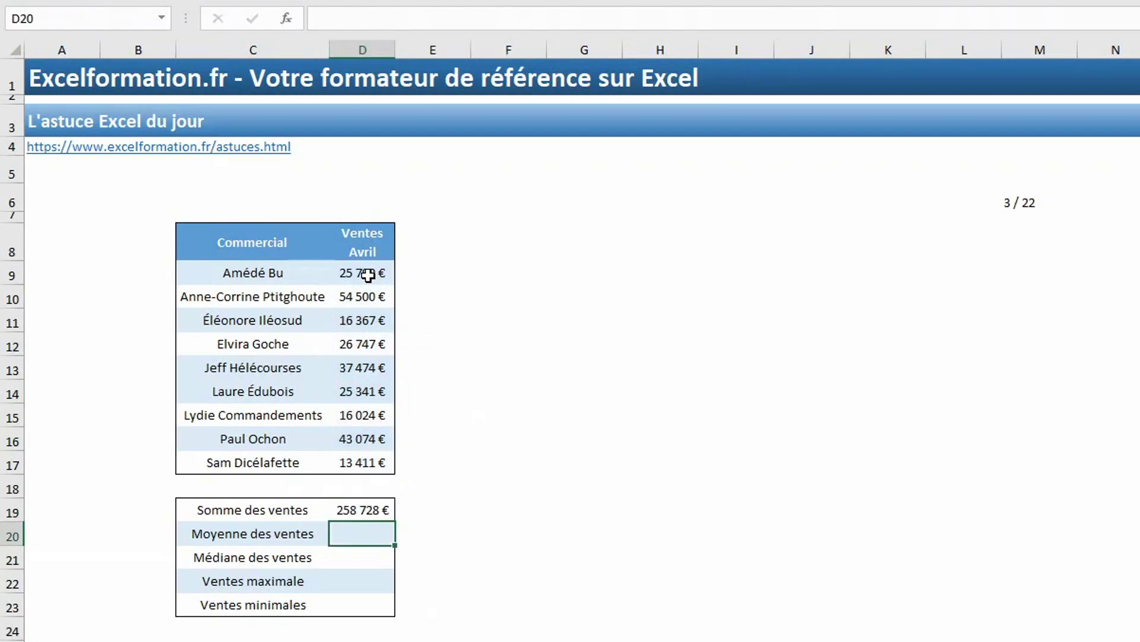
{"action": "type", "text": "=moyenne"}
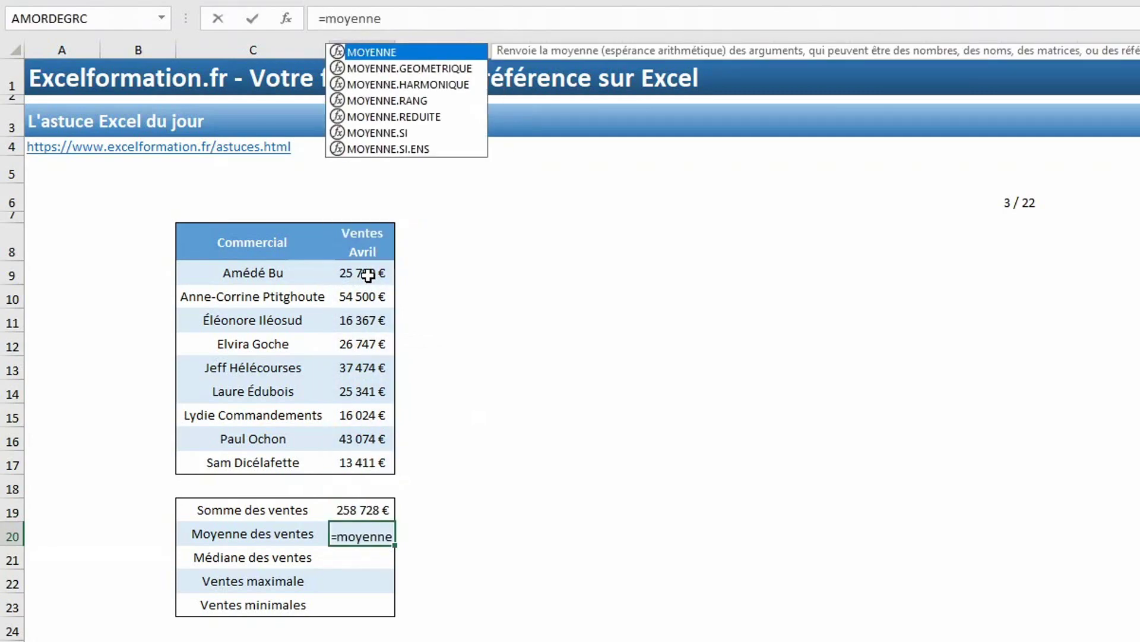
{"action": "type", "text": "("}
{"action": "left_click_drag", "start_coordinate": [364, 273], "coordinate": [373, 456]}
{"action": "key", "text": "Return"}
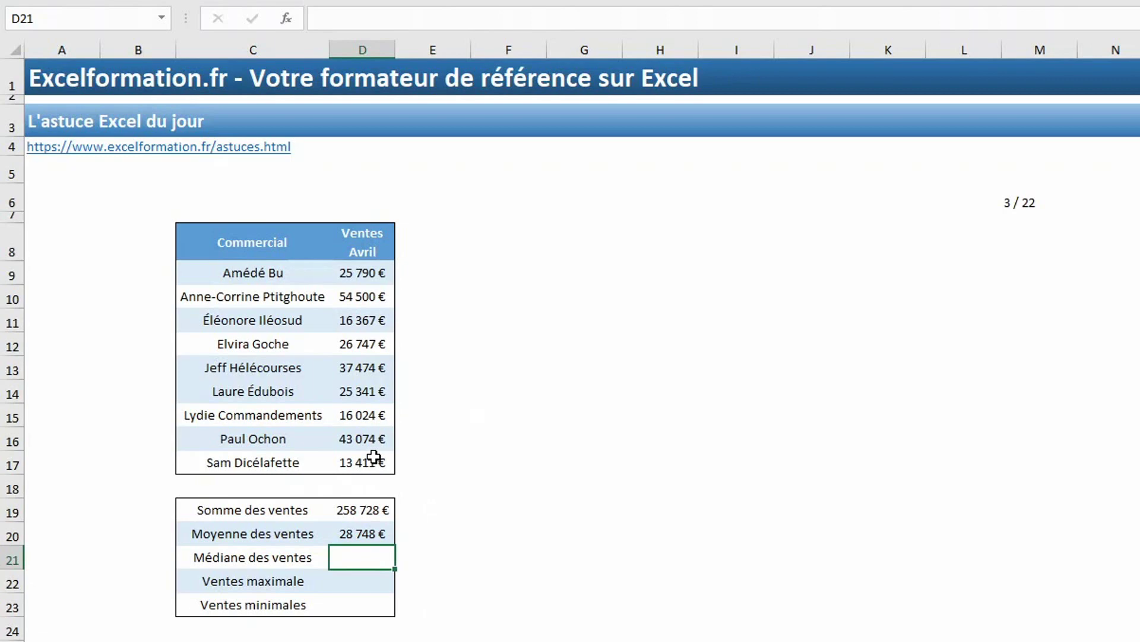
Add =MEDIANE, =MAX and =MIN of D9:D17 in the next three cells
{"action": "type", "text": "=med"}
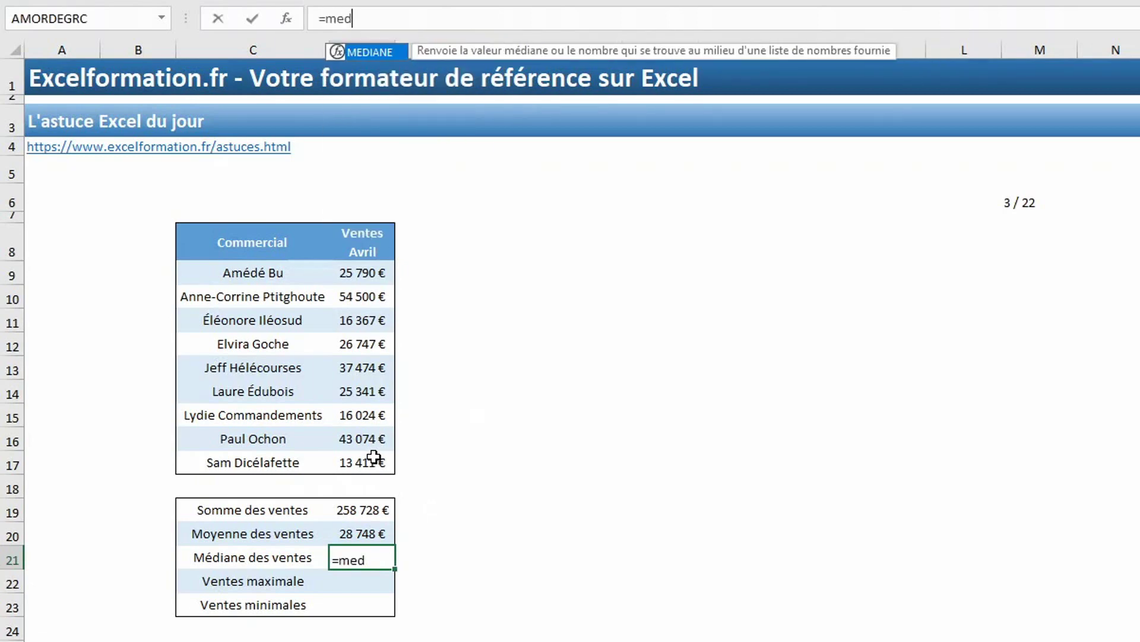
{"action": "type", "text": "i"}
{"action": "key", "text": "Tab"}
{"action": "left_click_drag", "start_coordinate": [362, 268], "coordinate": [353, 465]}
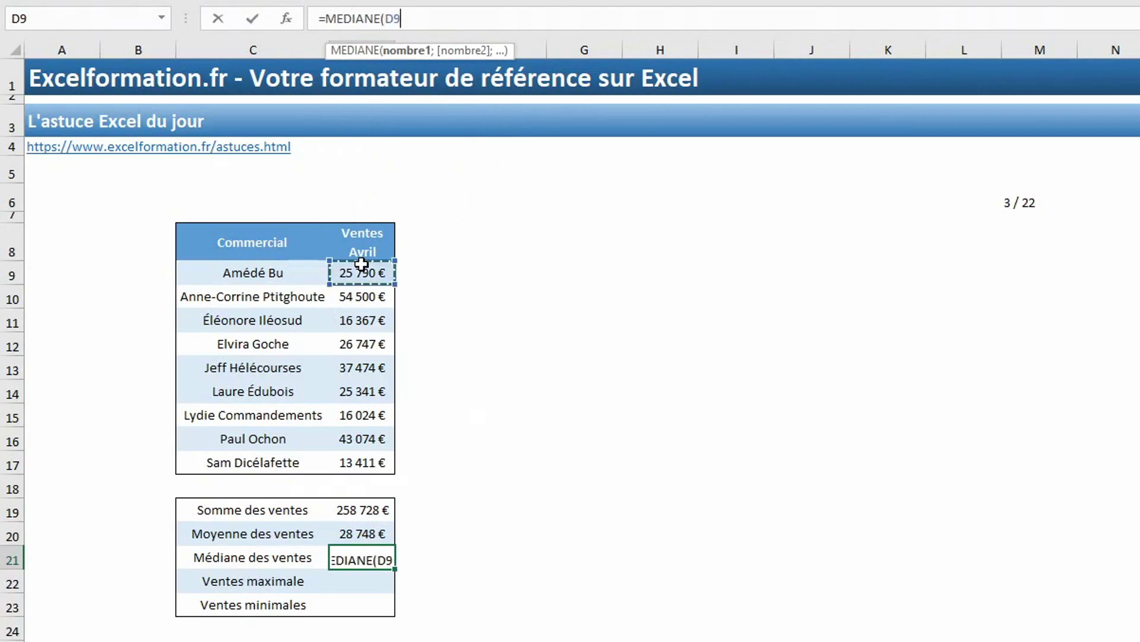
{"action": "key", "text": "Return"}
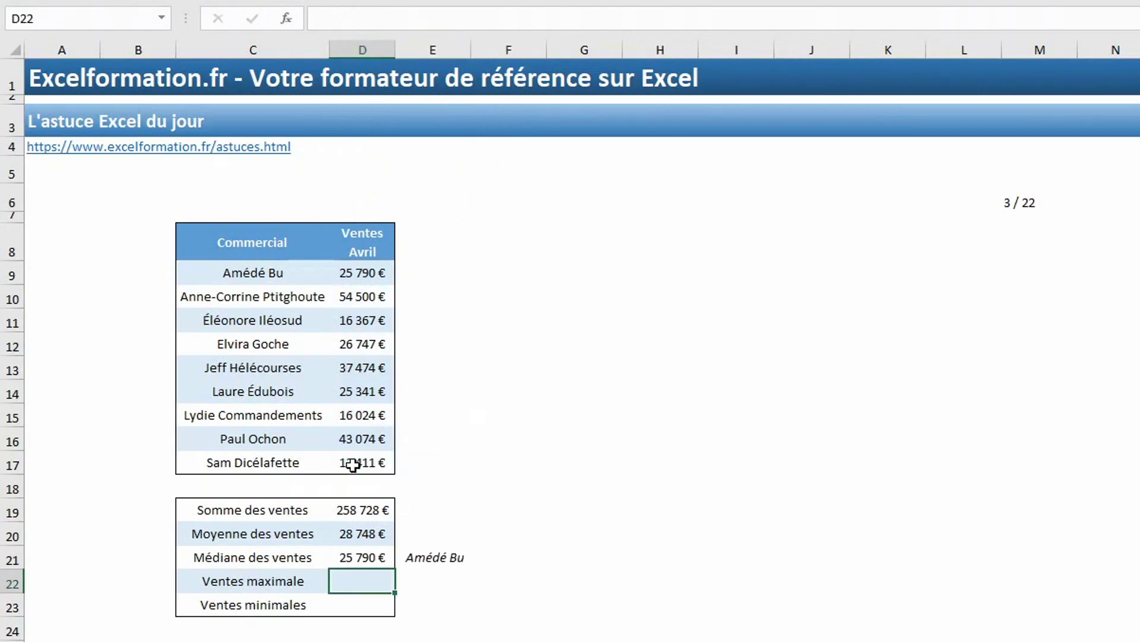
{"action": "type", "text": "="}
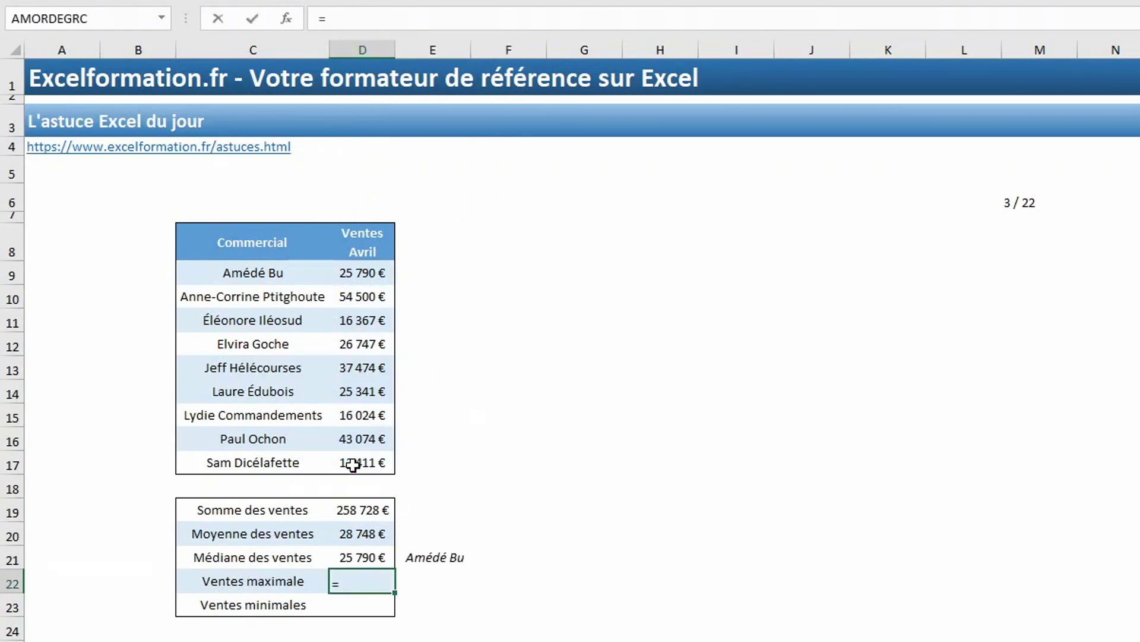
{"action": "type", "text": "max"}
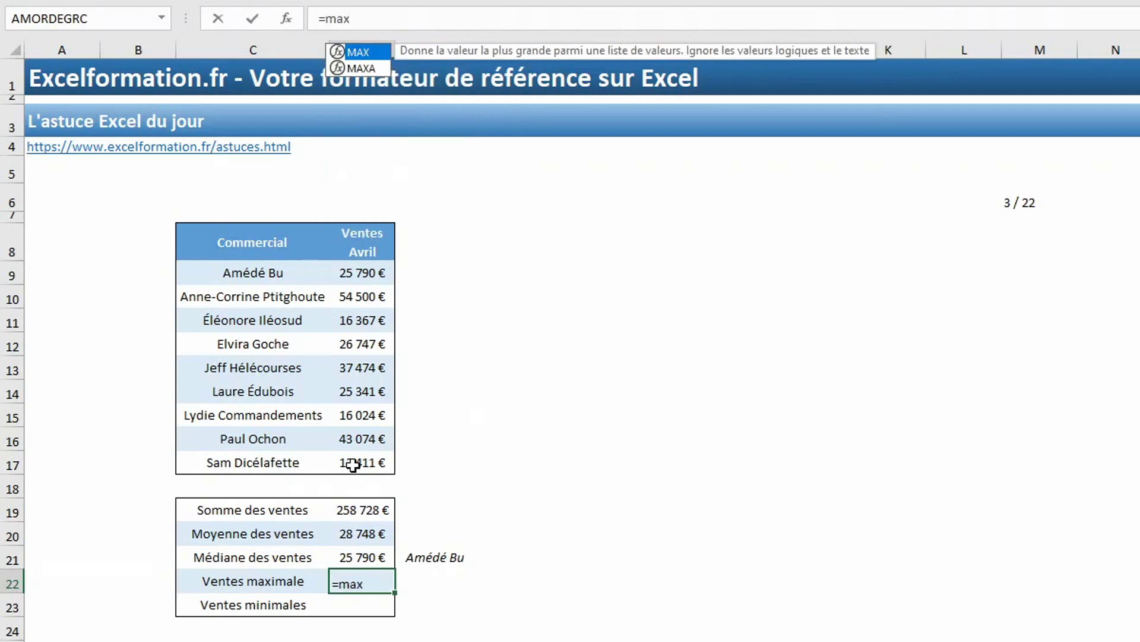
{"action": "type", "text": "("}
{"action": "left_click_drag", "start_coordinate": [365, 275], "coordinate": [358, 462]}
{"action": "key", "text": "Return"}
{"action": "type", "text": "=min"}
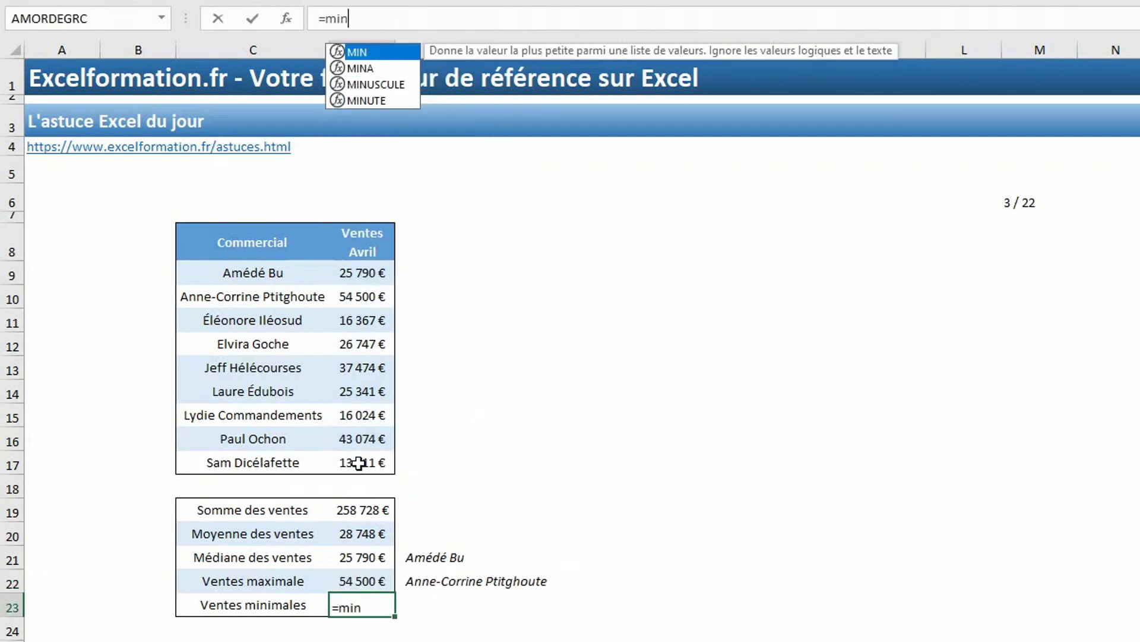
{"action": "type", "text": "("}
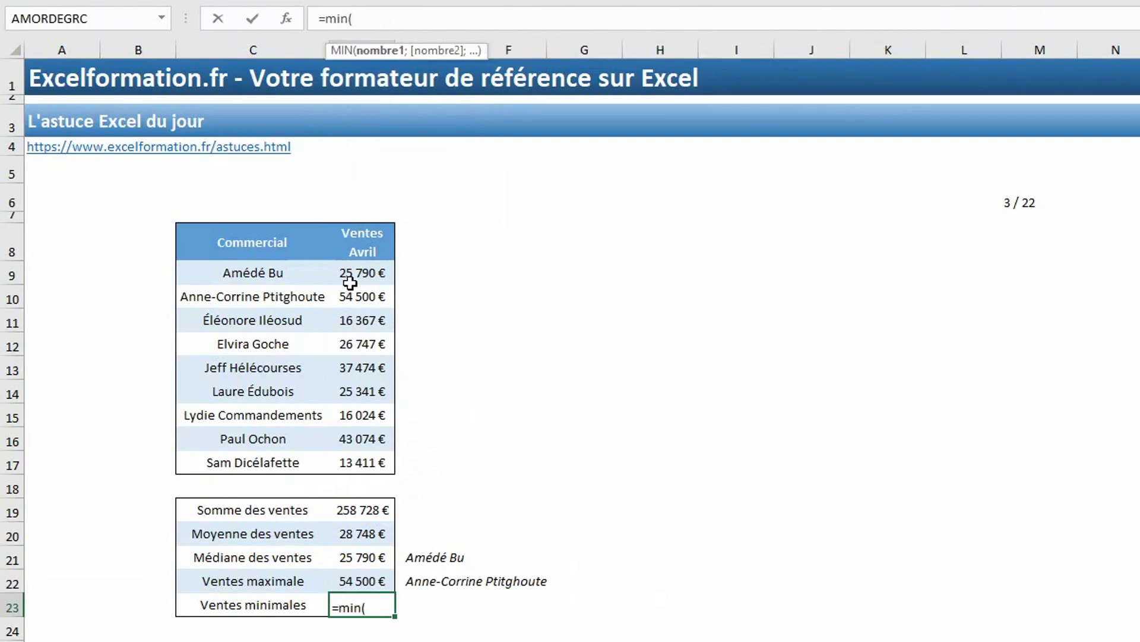
{"action": "left_click_drag", "start_coordinate": [350, 282], "coordinate": [376, 462]}
{"action": "key", "text": "Return"}
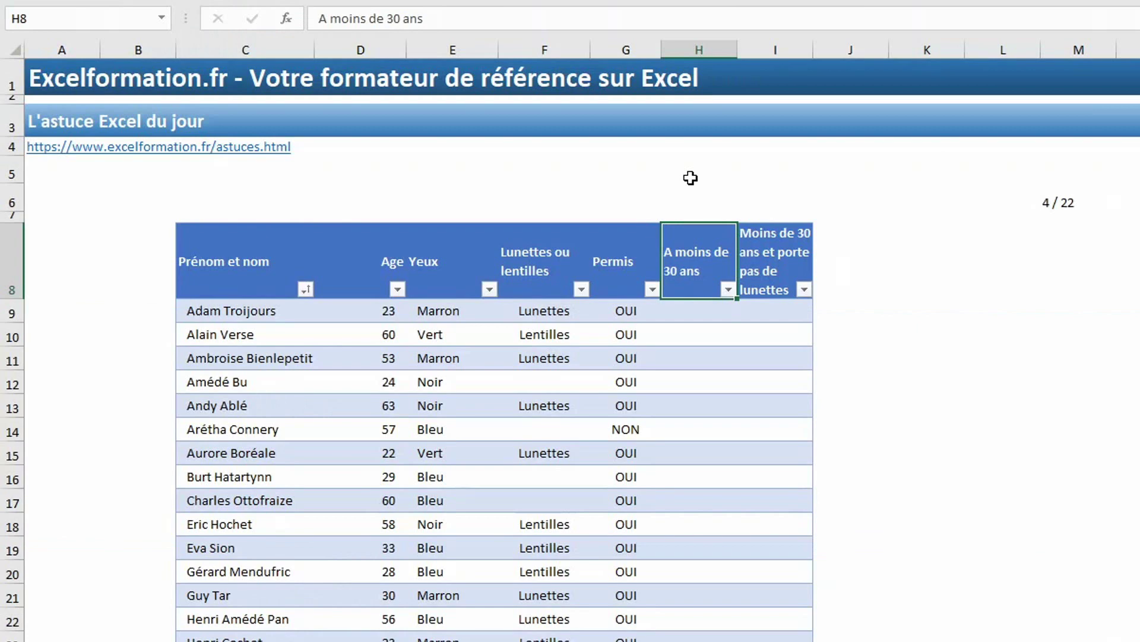
{"action": "left_click", "coordinate": [698, 308]}
{"action": "type", "text": "=si"}
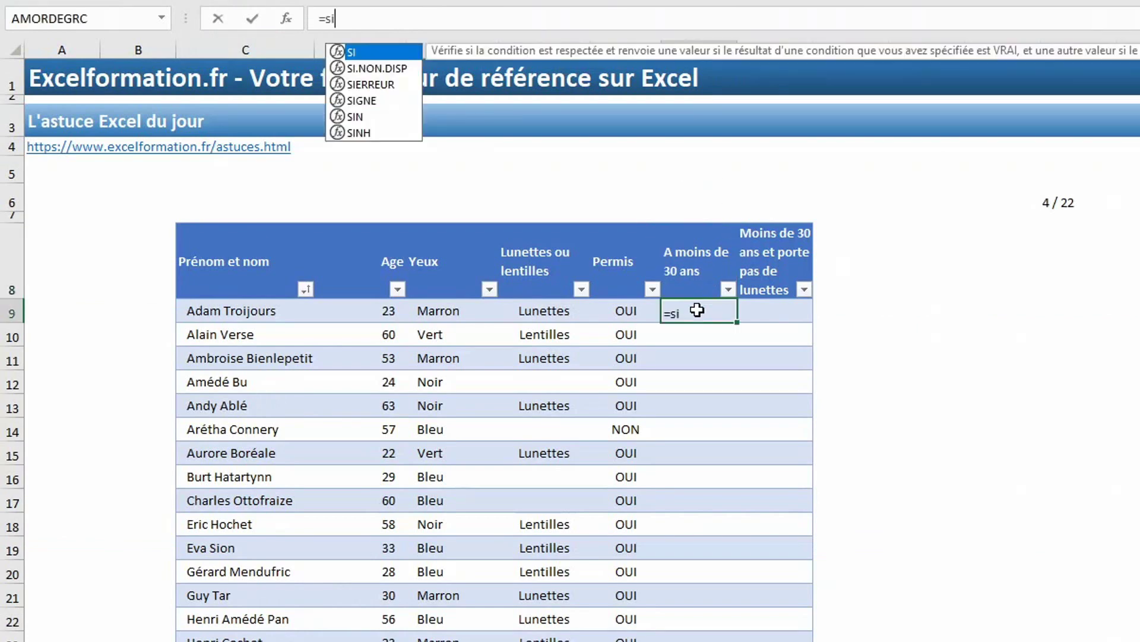
{"action": "type", "text": "("}
{"action": "left_click", "coordinate": [378, 314]}
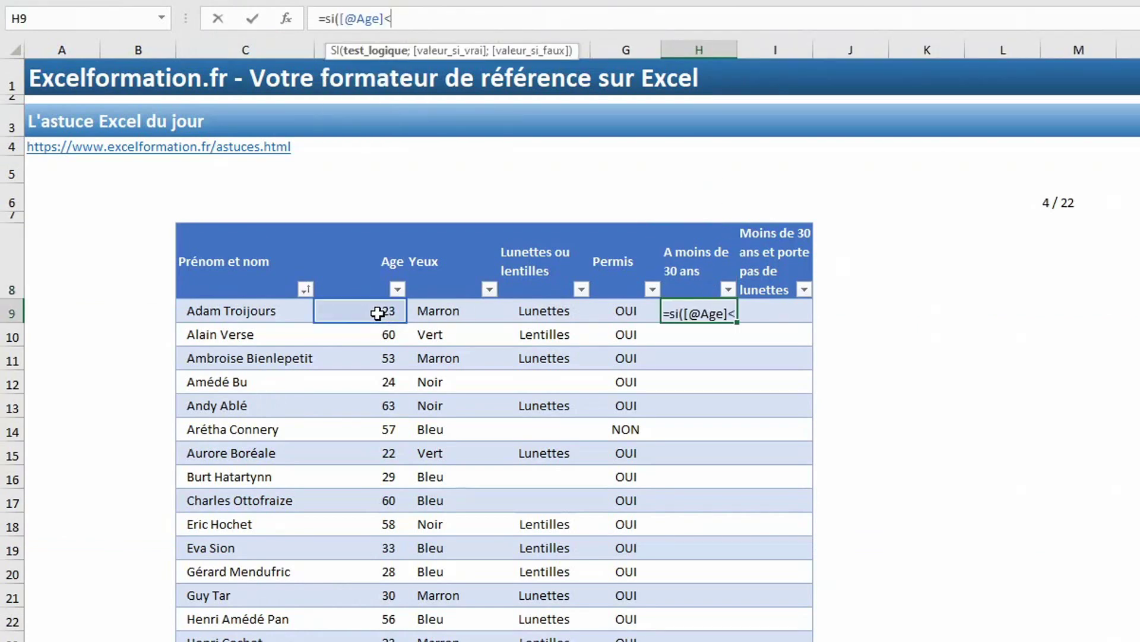
{"action": "type", "text": "<30"}
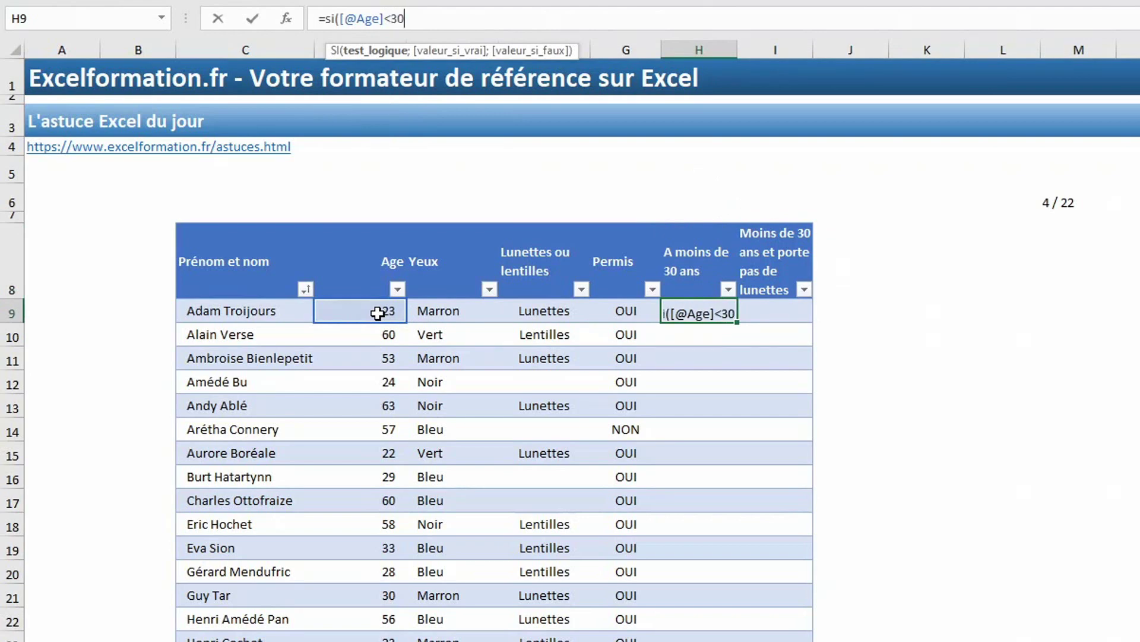
{"action": "type", "text": ";\"OUI"}
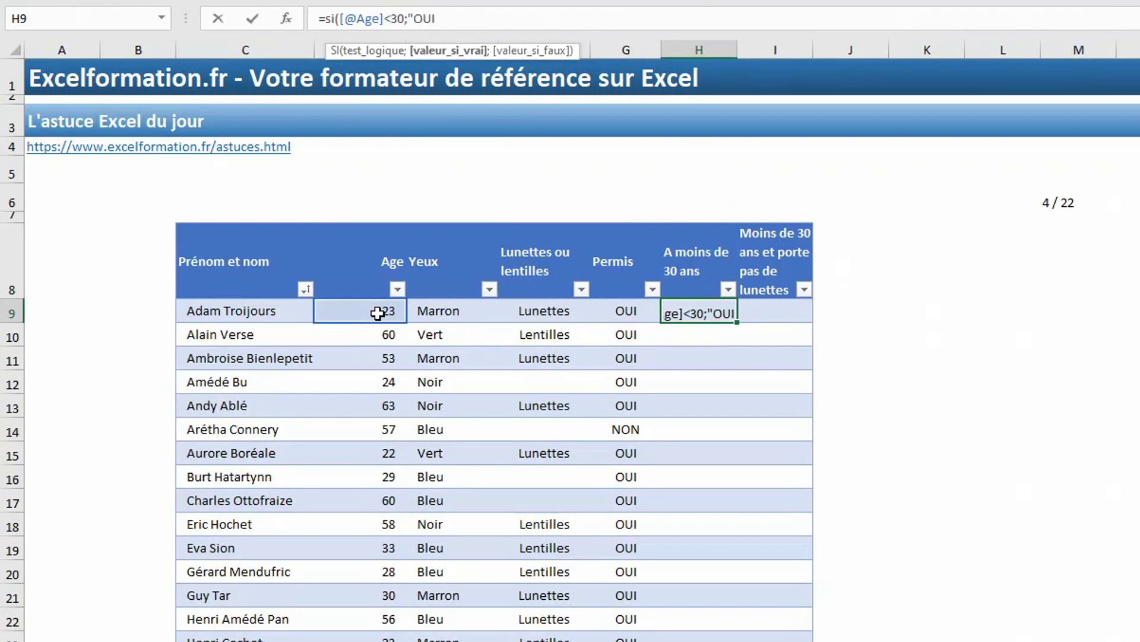
{"action": "type", "text": "\";\"NON"}
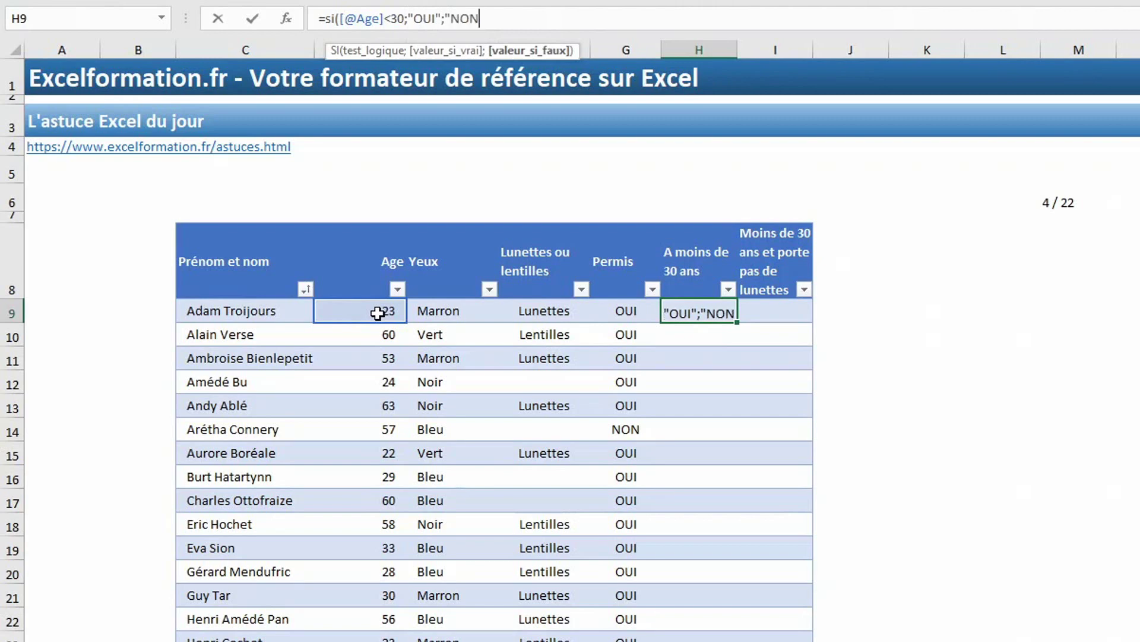
{"action": "type", "text": "\")"}
{"action": "key", "text": "Return"}
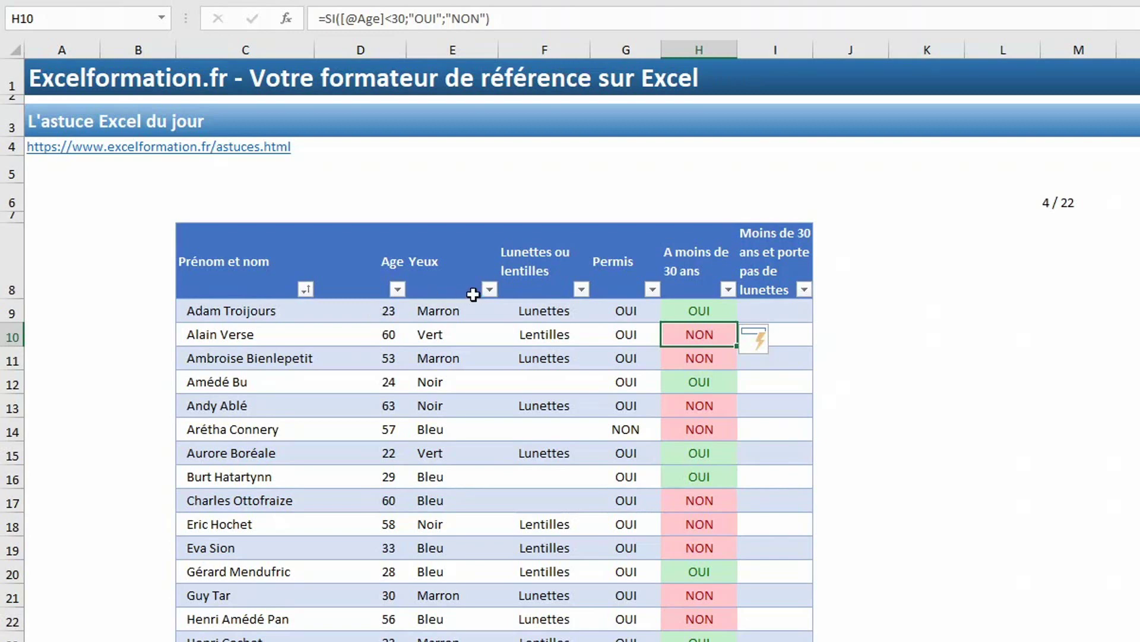
{"action": "left_click", "coordinate": [780, 319]}
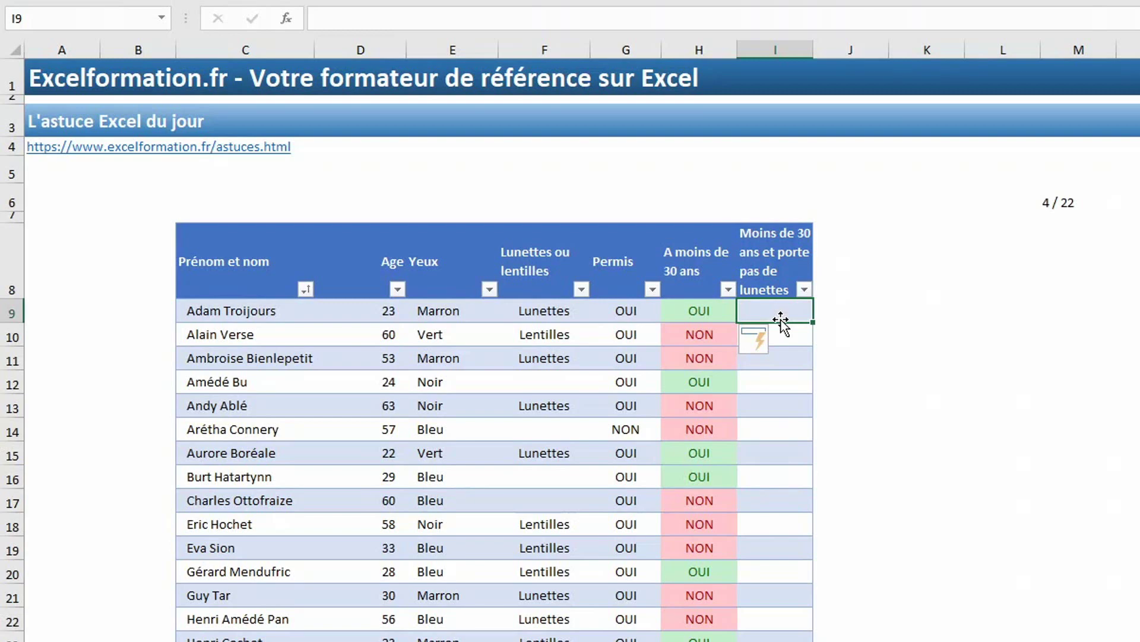
{"action": "type", "text": "="}
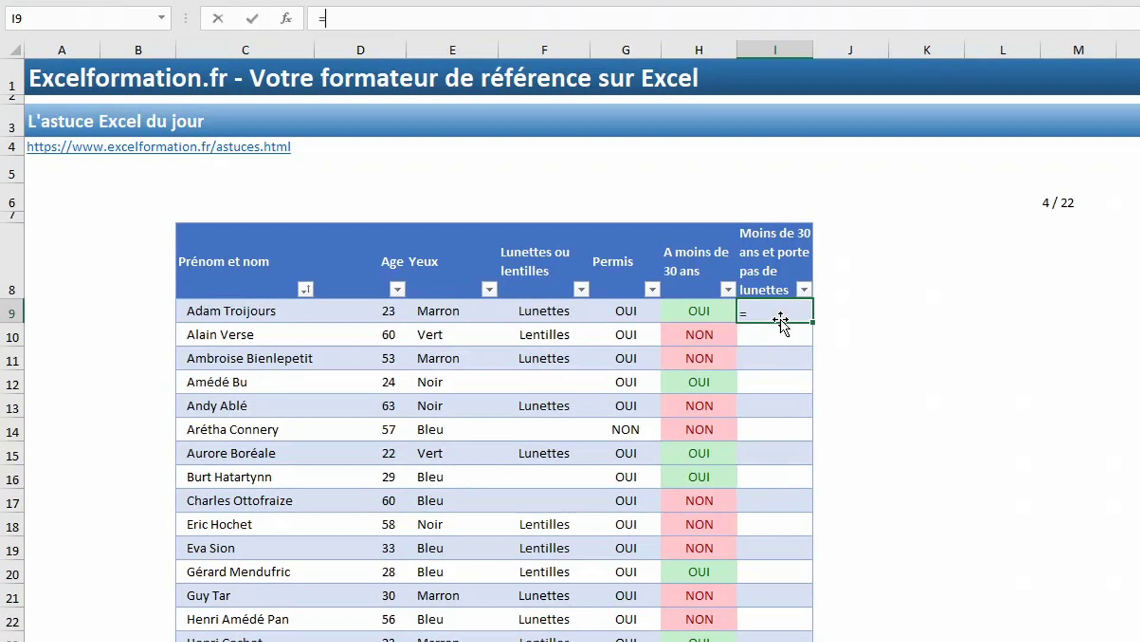
{"action": "type", "text": "si("}
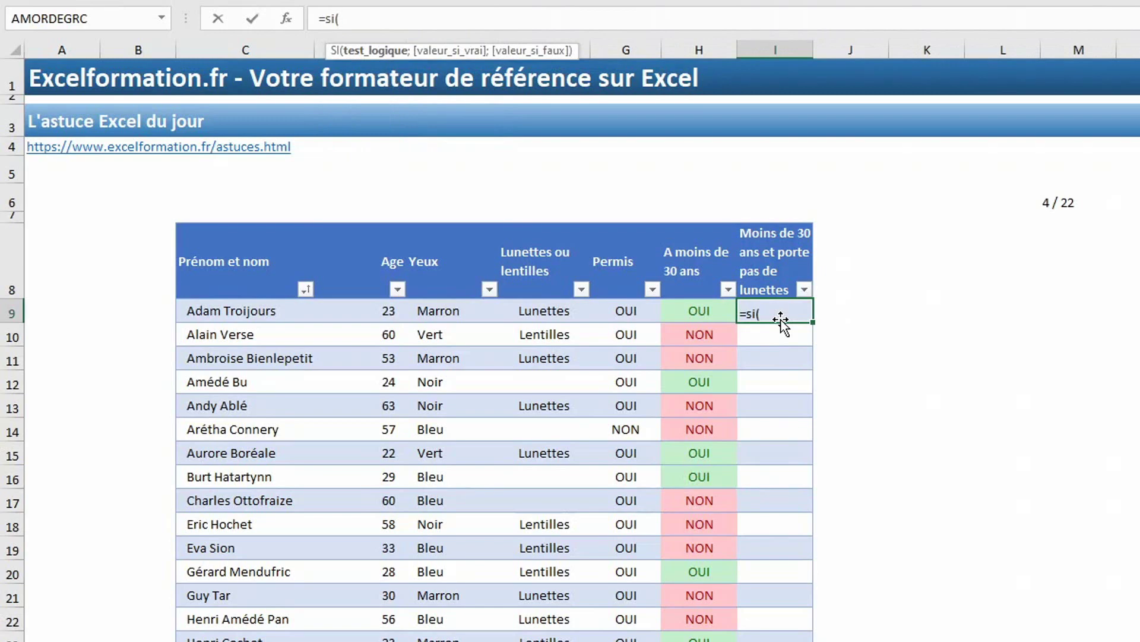
{"action": "type", "text": "et("}
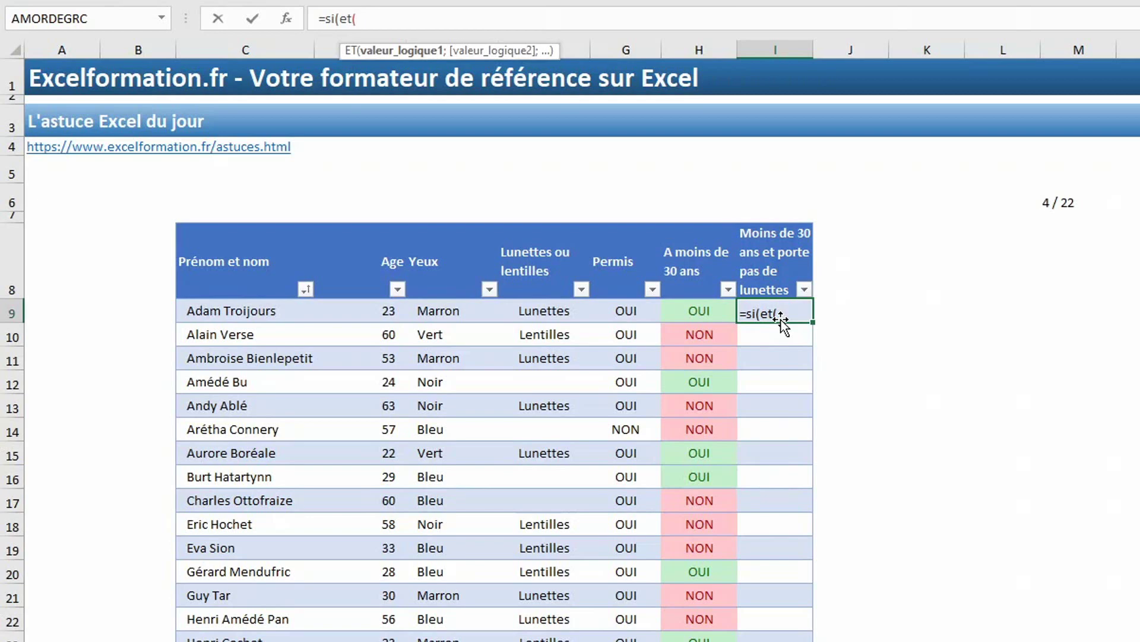
{"action": "left_click", "coordinate": [369, 316]}
{"action": "type", "text": "<3"}
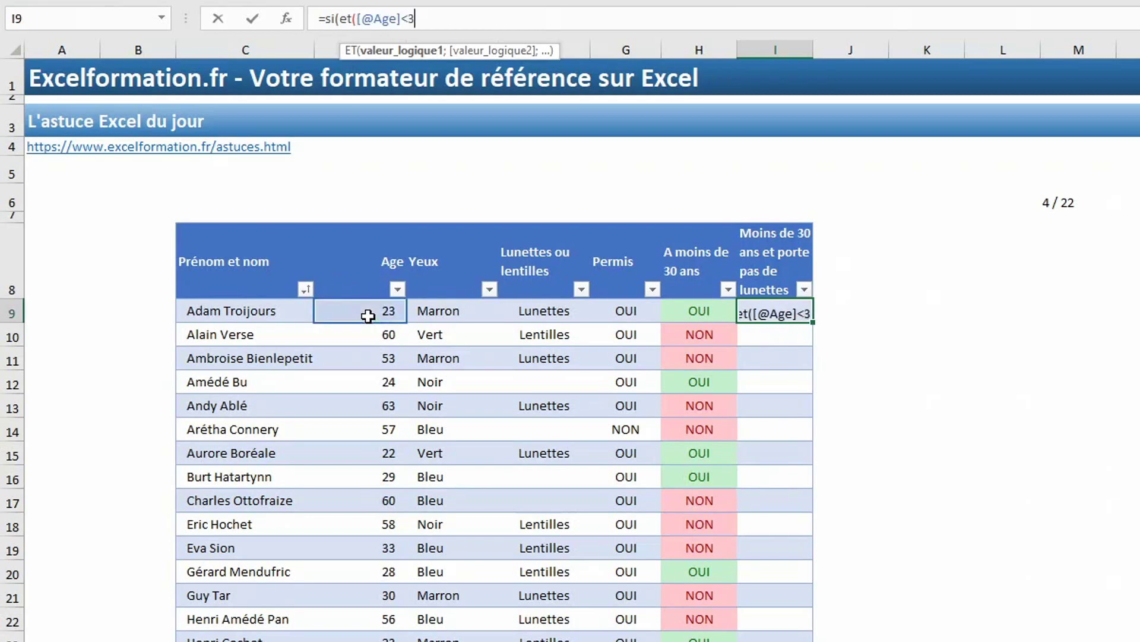
{"action": "type", "text": "0"}
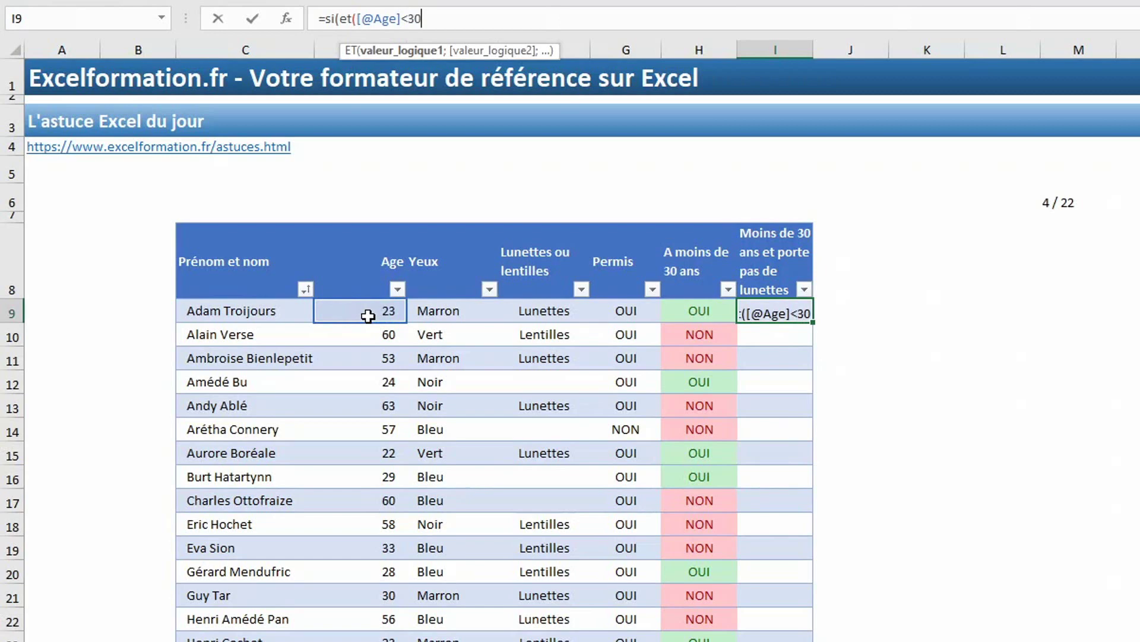
{"action": "type", "text": ";[@[Lunettes ou lentilles"}
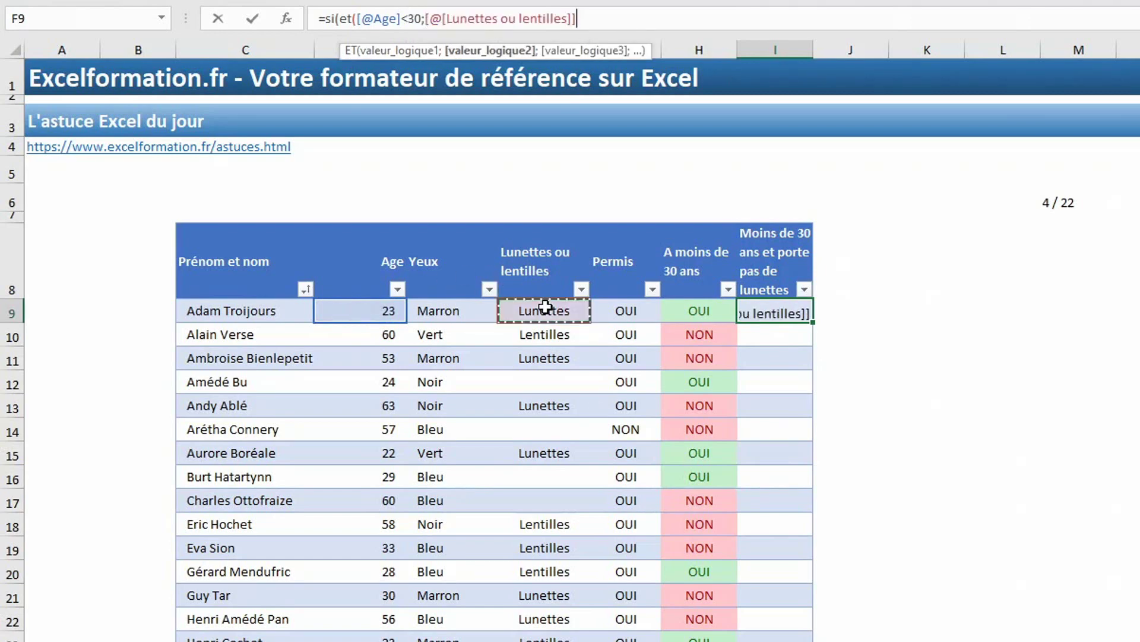
{"action": "left_click", "coordinate": [546, 308]}
{"action": "type", "text": "<>\""}
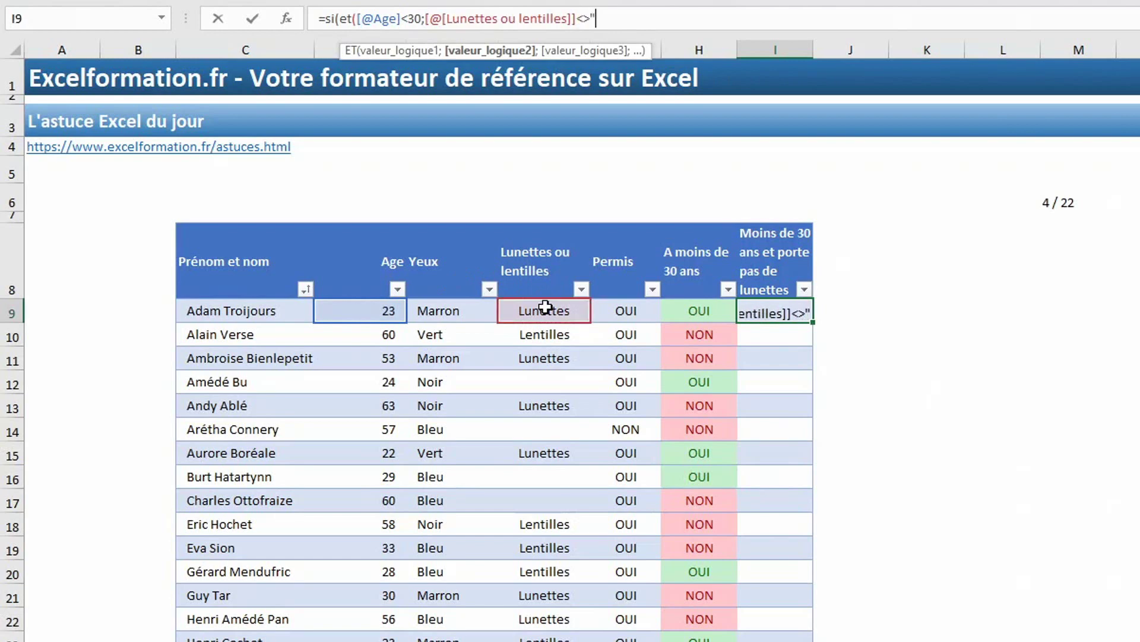
{"action": "type", "text": "Lunettes\")"}
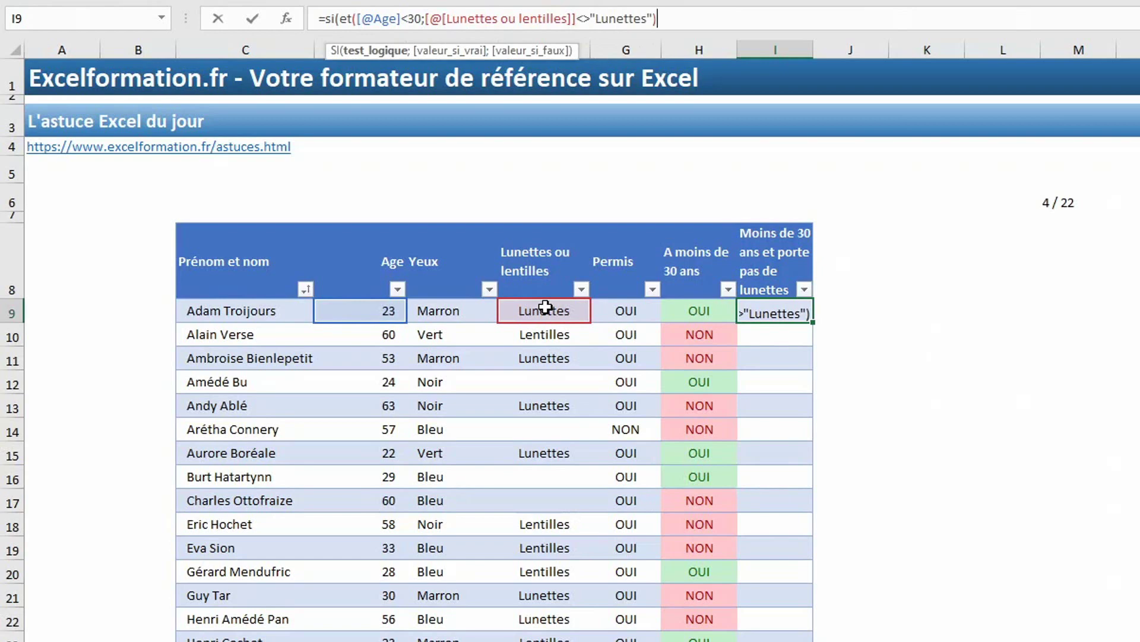
{"action": "type", "text": ";\"O"}
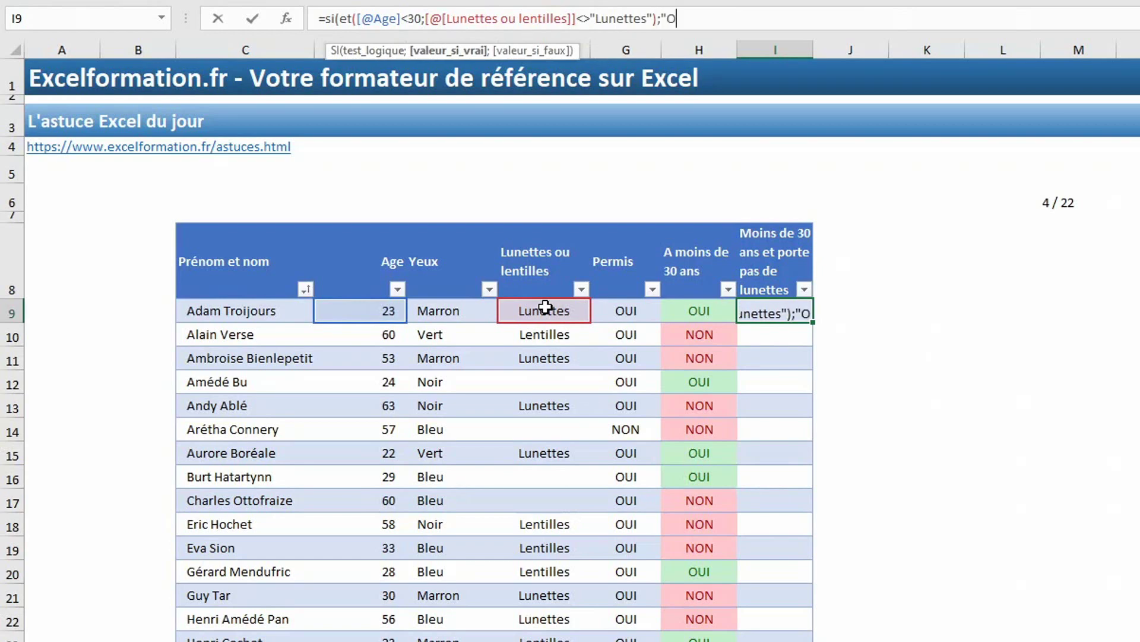
{"action": "type", "text": "UI\";\""}
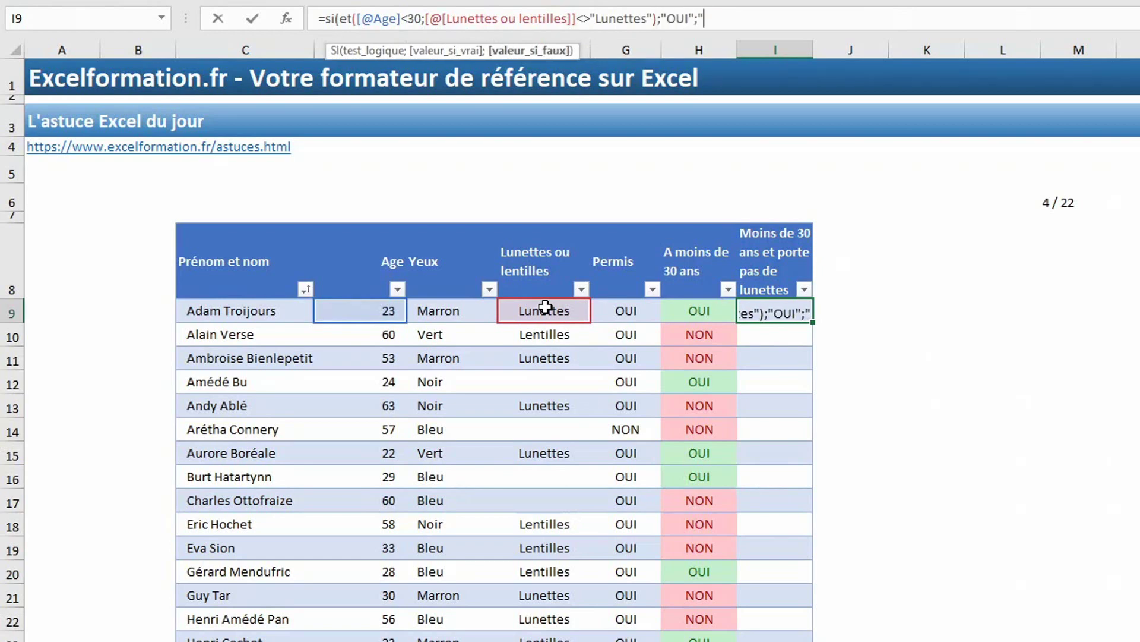
{"action": "type", "text": "NON\")"}
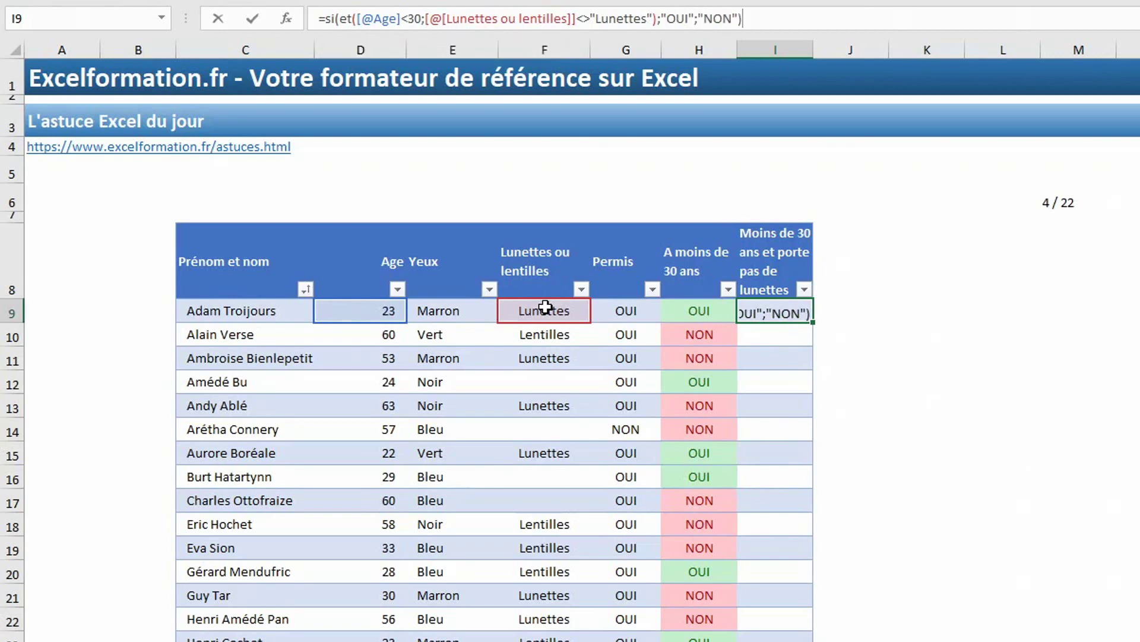
{"action": "key", "text": "Return"}
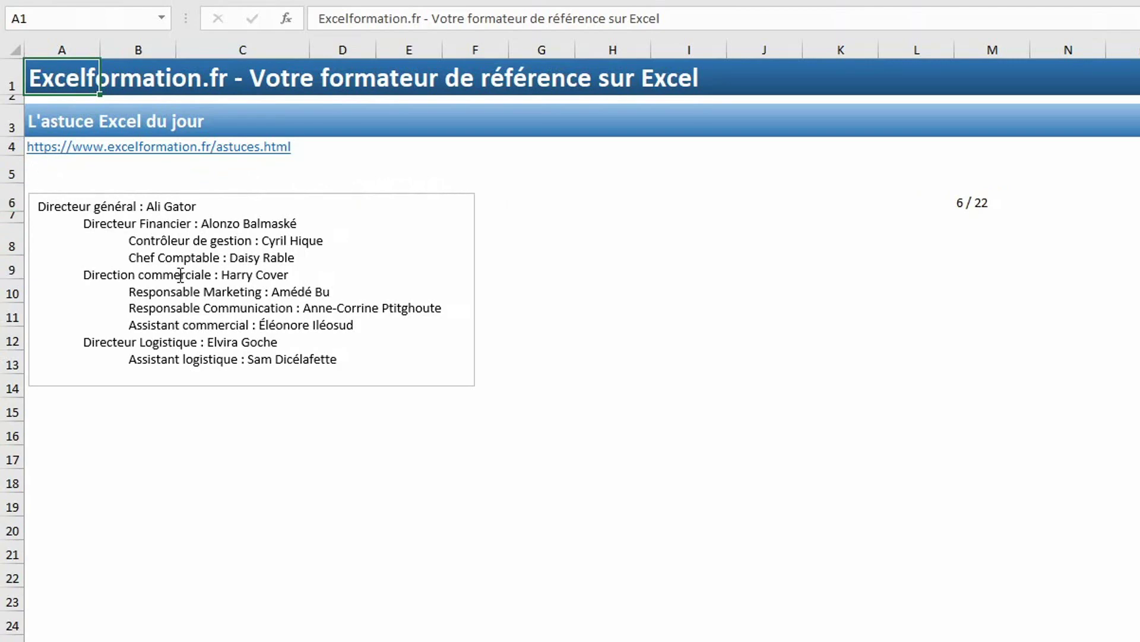
Copy all the hierarchy text from the text box
{"action": "left_click", "coordinate": [180, 275]}
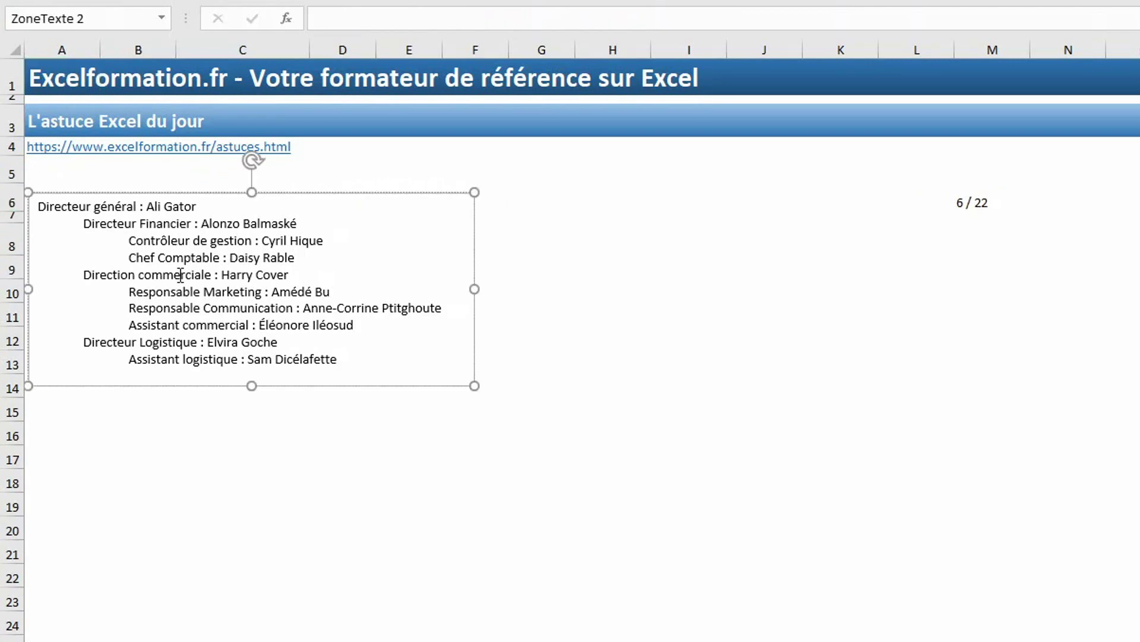
{"action": "key", "text": "ctrl+a"}
{"action": "key", "text": "ctrl+c"}
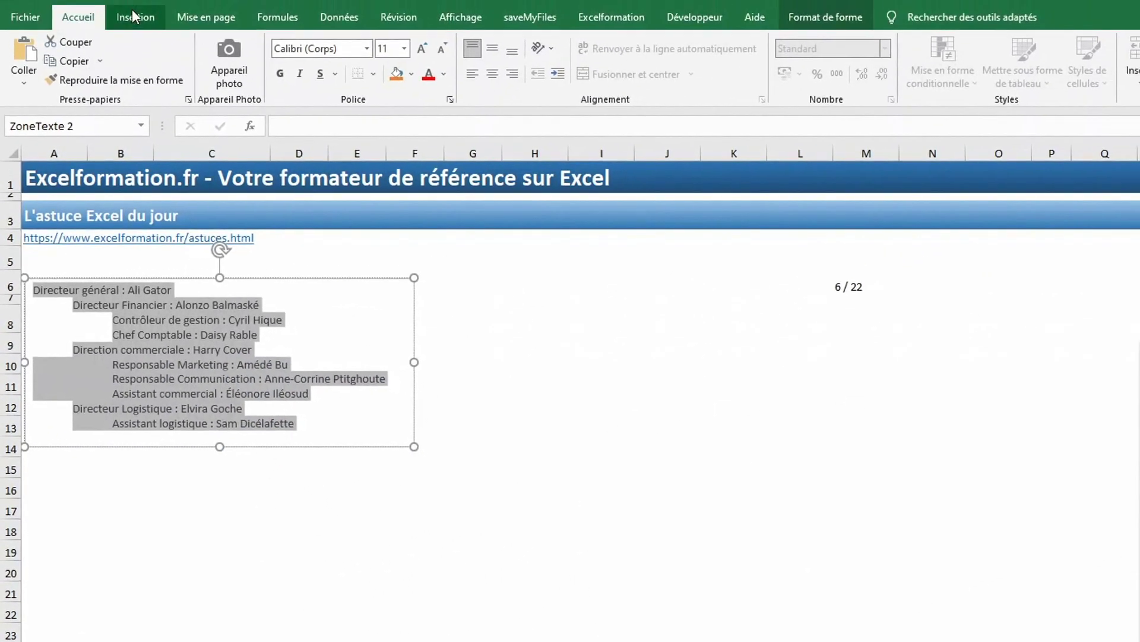
Insert a SmartArt Hiérarchie > Organigramme org chart
{"action": "left_click", "coordinate": [136, 16]}
{"action": "left_click", "coordinate": [363, 61]}
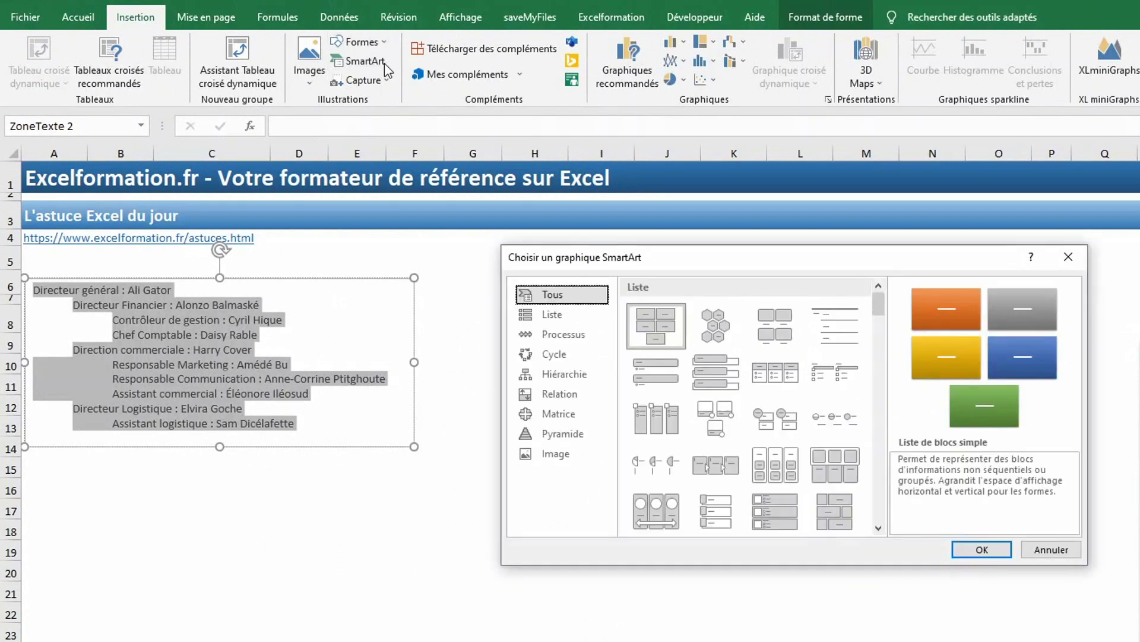
{"action": "left_click", "coordinate": [565, 374]}
{"action": "left_click", "coordinate": [664, 321]}
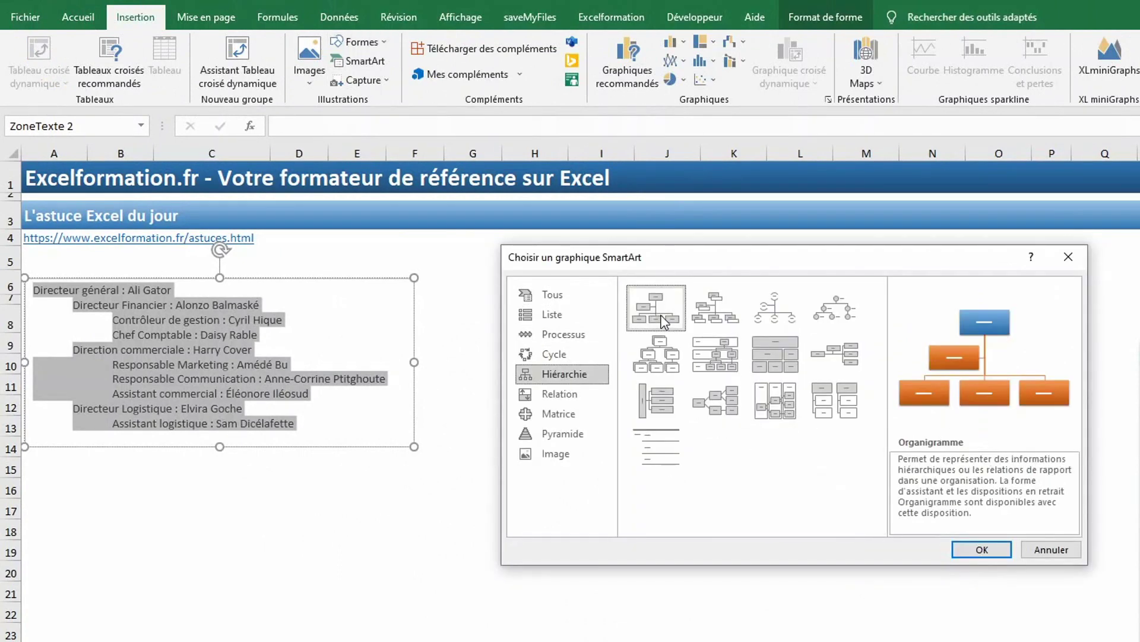
{"action": "left_click", "coordinate": [982, 549]}
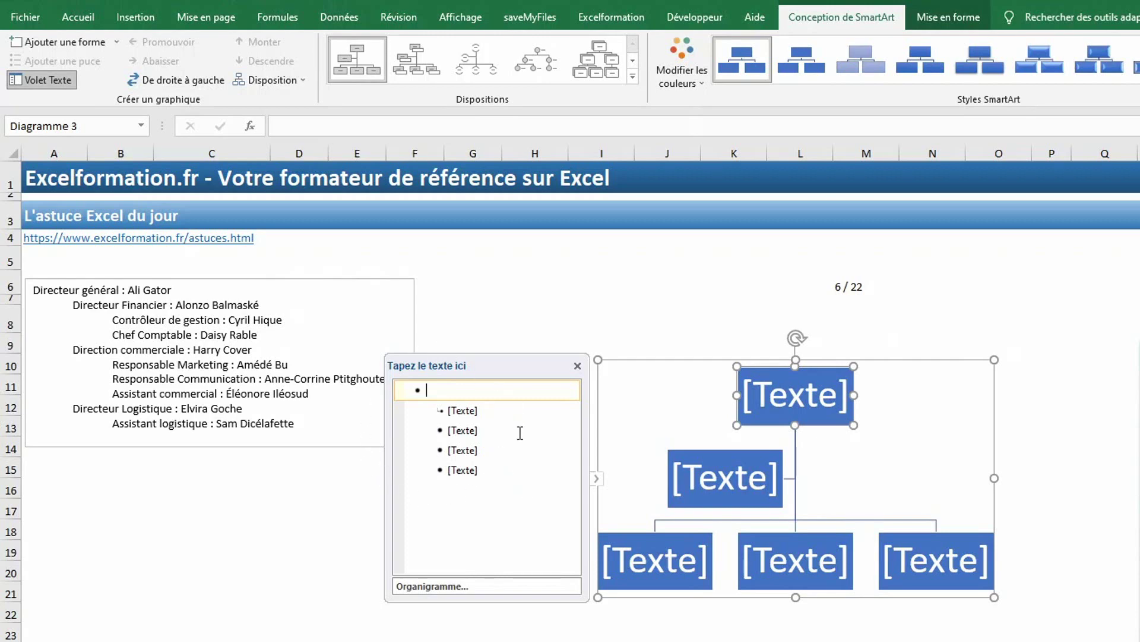
Replace the org chart's placeholder lines with the pasted hierarchy and enlarge the chart
{"action": "left_click", "coordinate": [500, 470]}
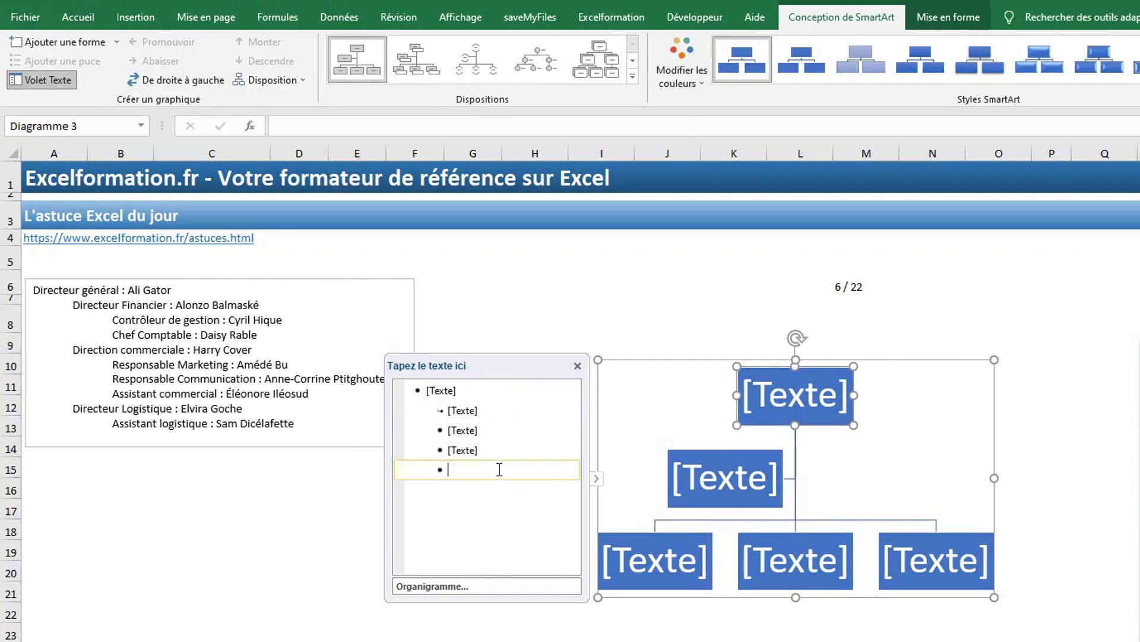
{"action": "key", "text": "ctrl+a"}
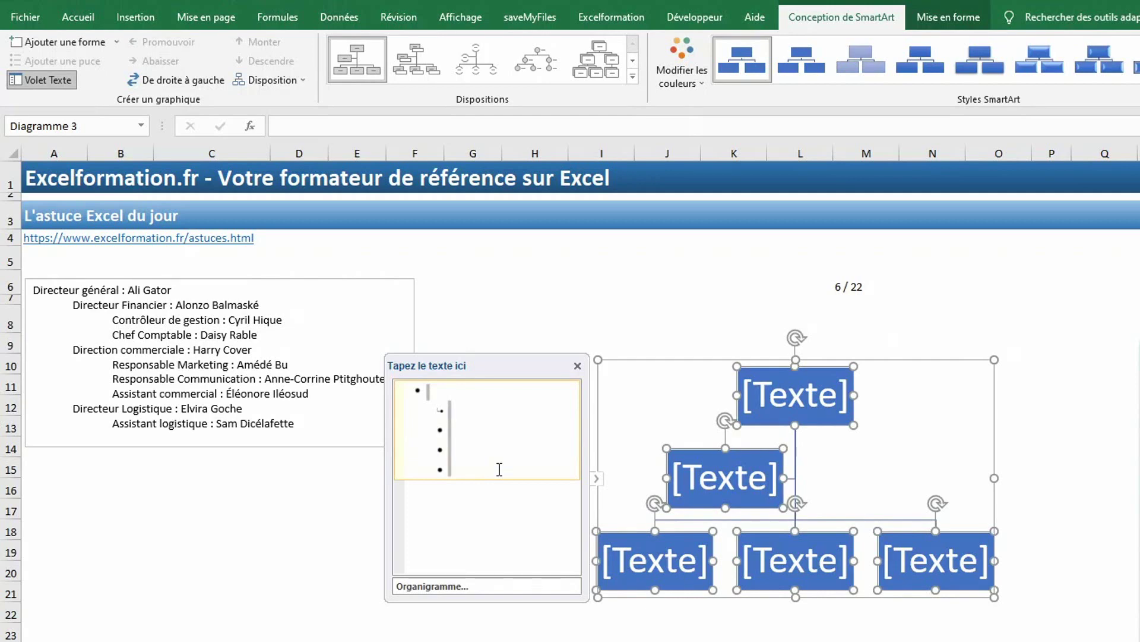
{"action": "key", "text": "Delete"}
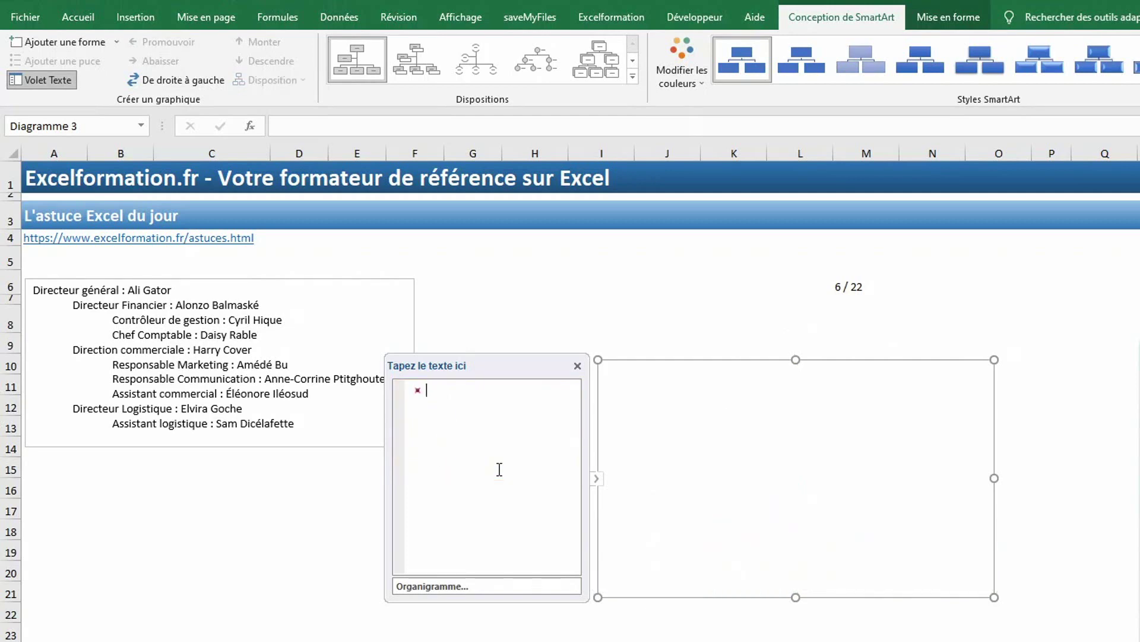
{"action": "key", "text": "ctrl+v"}
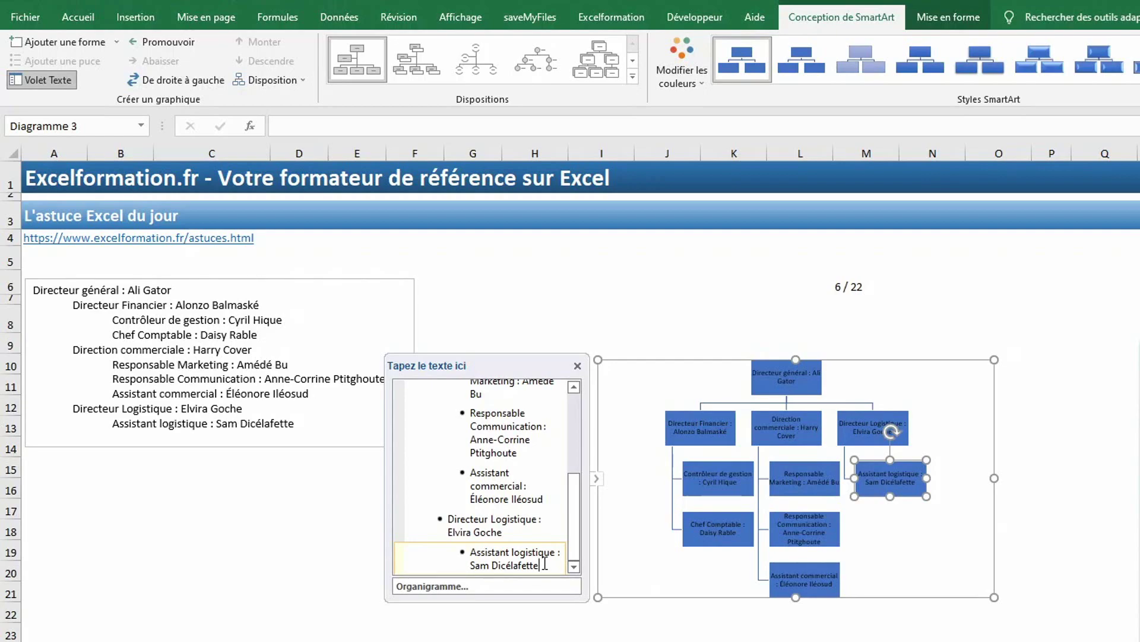
{"action": "left_click_drag", "start_coordinate": [599, 596], "coordinate": [421, 640]}
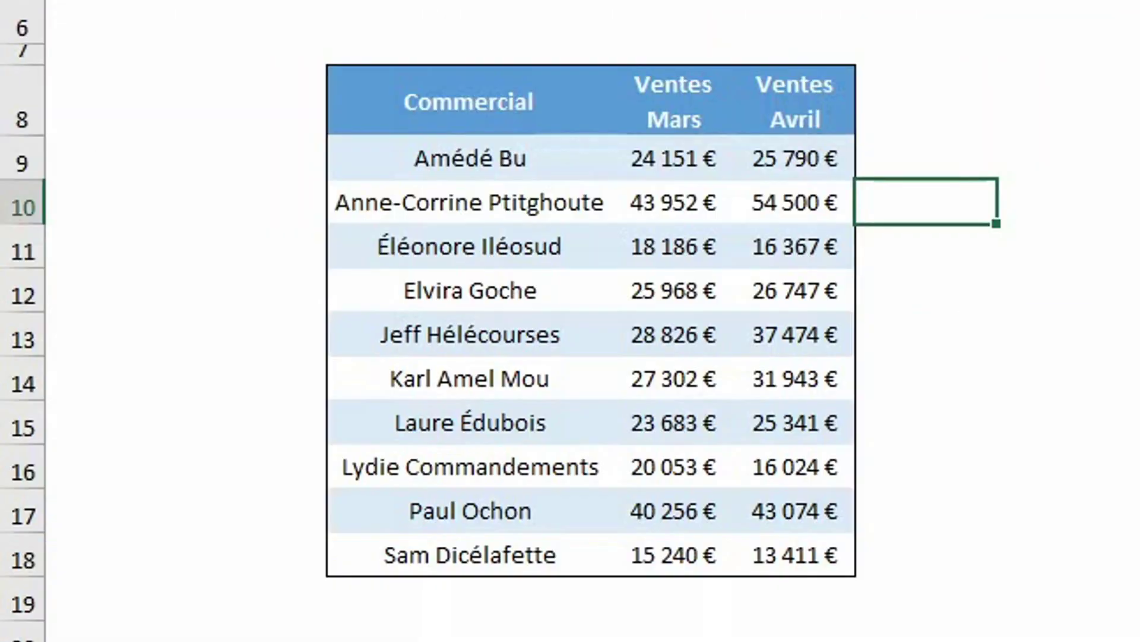
Insert a clustered column chart of Ventes Mars and Ventes Avril per salesperson via Alt, S, U, I
{"action": "left_click", "coordinate": [678, 359]}
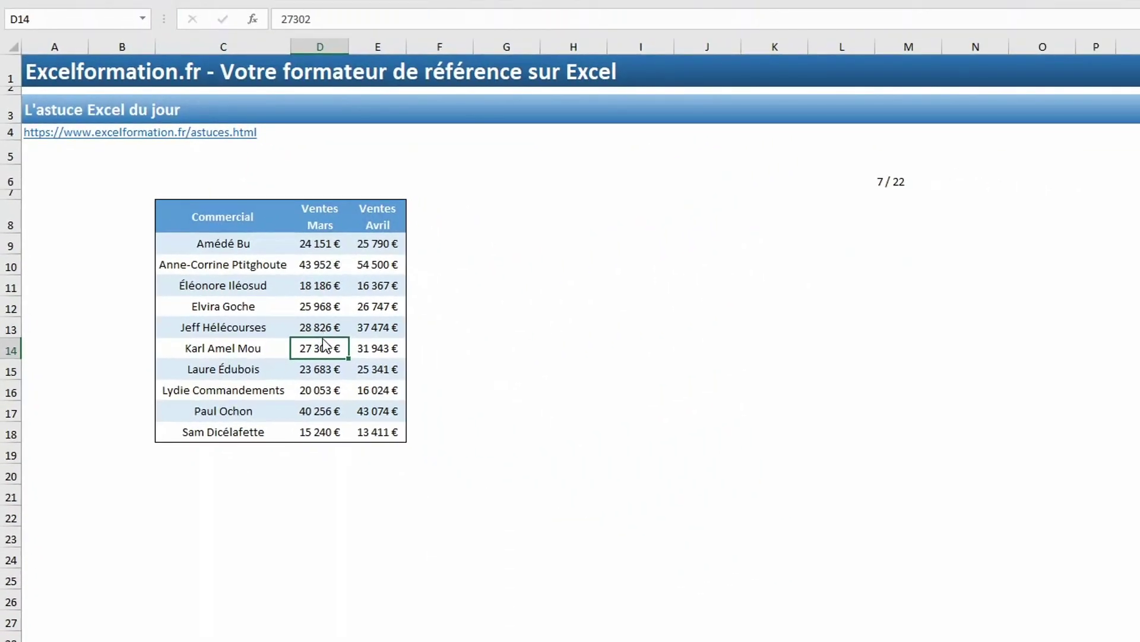
{"action": "key", "text": "alt+s"}
{"action": "key", "text": "u"}
{"action": "key", "text": "i"}
{"action": "key", "text": "Return"}
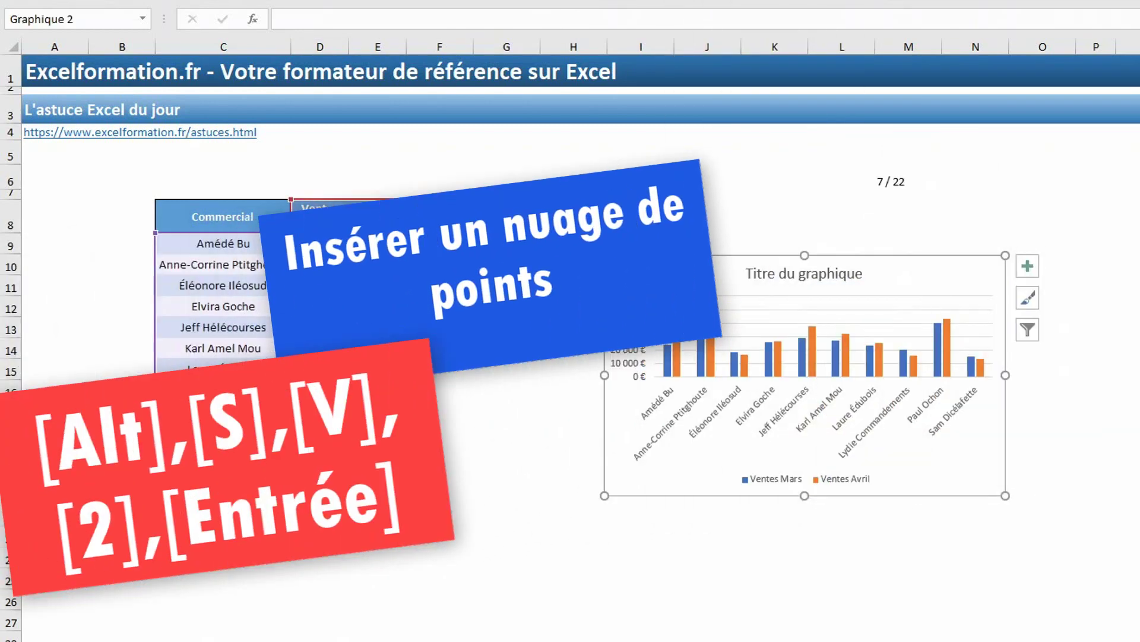
Convert the sales chart into a scatter chart
{"action": "key", "text": "alt+s"}
{"action": "key", "text": "v"}
{"action": "key", "text": "2"}
{"action": "key", "text": "Return"}
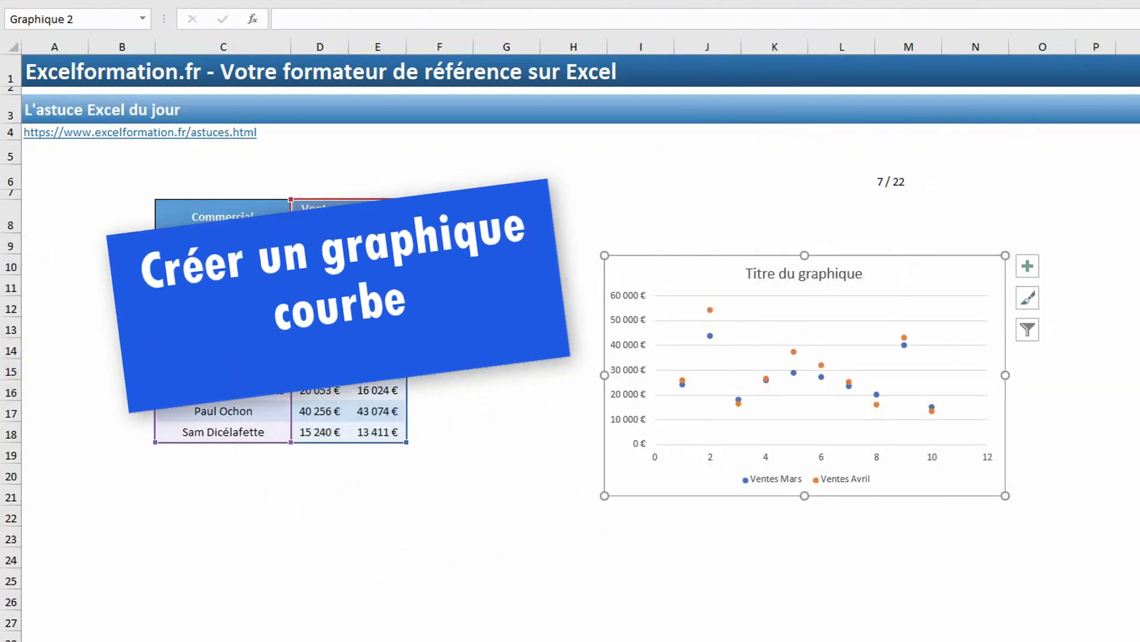
Change the scatter chart into a line chart of Ventes Mars and Ventes Avril
{"action": "key", "text": "alt+s"}
{"action": "key", "text": "é"}
{"action": "key", "text": "i"}
{"action": "key", "text": "Return"}
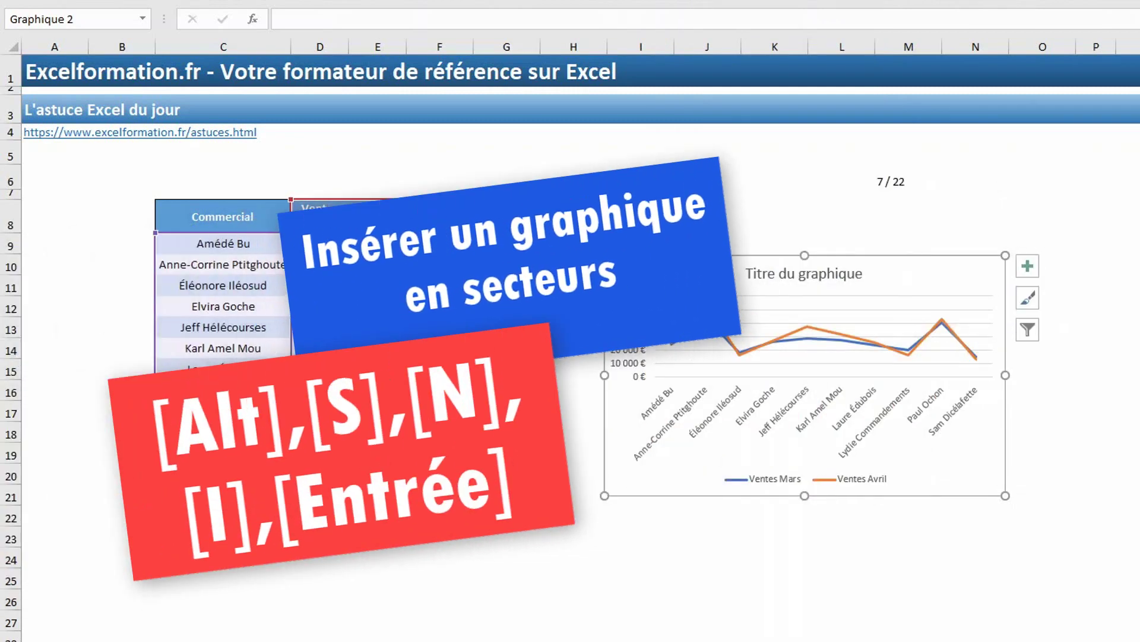
{"action": "key", "text": "alt+s"}
{"action": "key", "text": "n"}
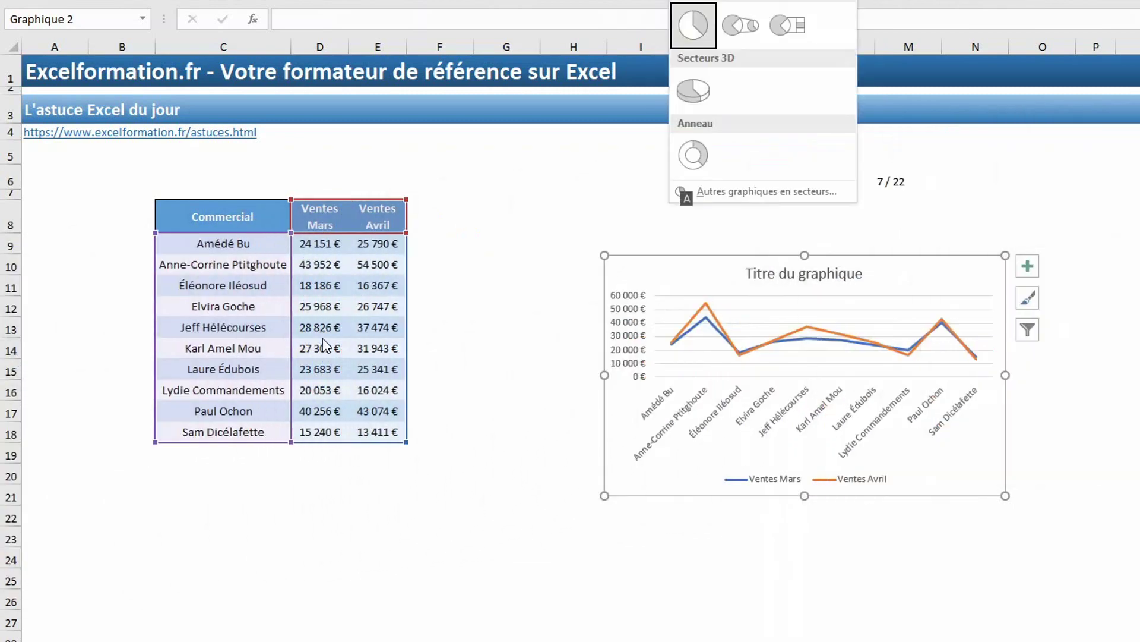